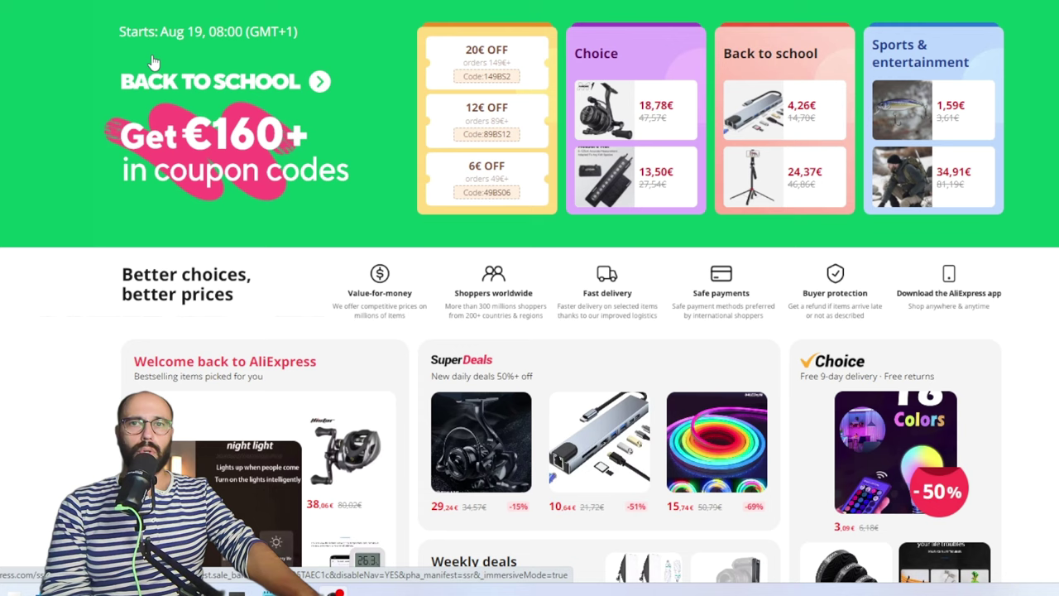
- Open the Back to School coupon codes page from its homepage banner
{"action": "left_click", "coordinate": [273, 160]}
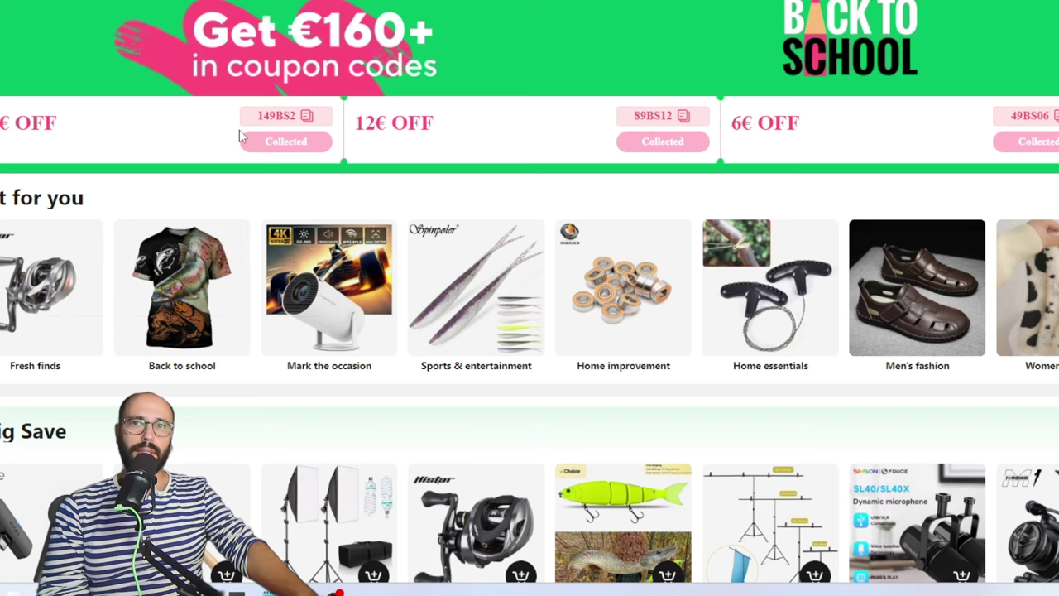
{"action": "scroll", "coordinate": [389, 389], "scroll_direction": "down", "scroll_amount": 6}
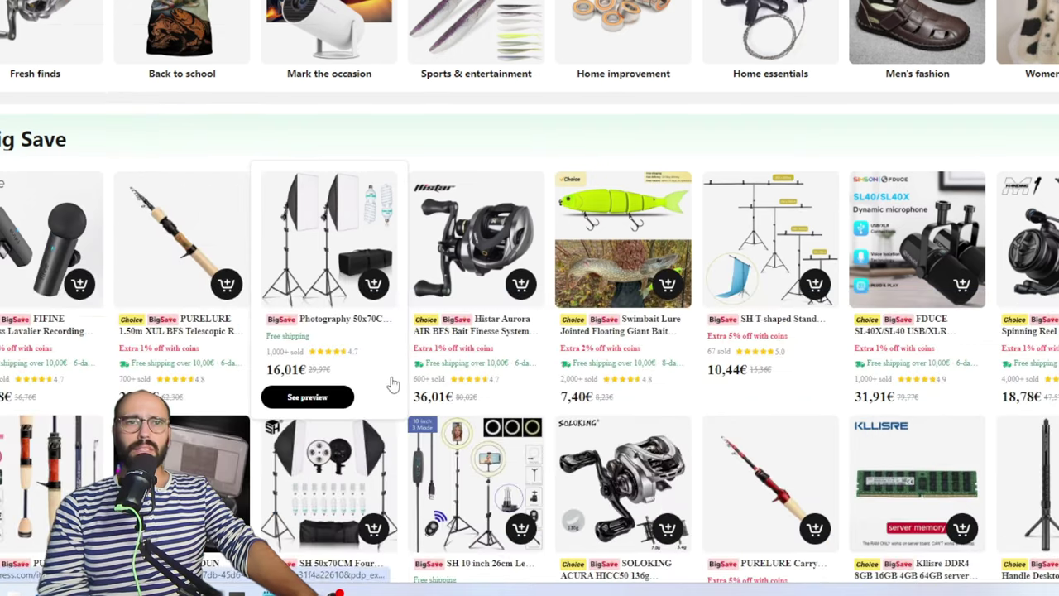
{"action": "scroll", "coordinate": [394, 382], "scroll_direction": "down", "scroll_amount": 3}
{"action": "scroll", "coordinate": [394, 382], "scroll_direction": "down", "scroll_amount": 3}
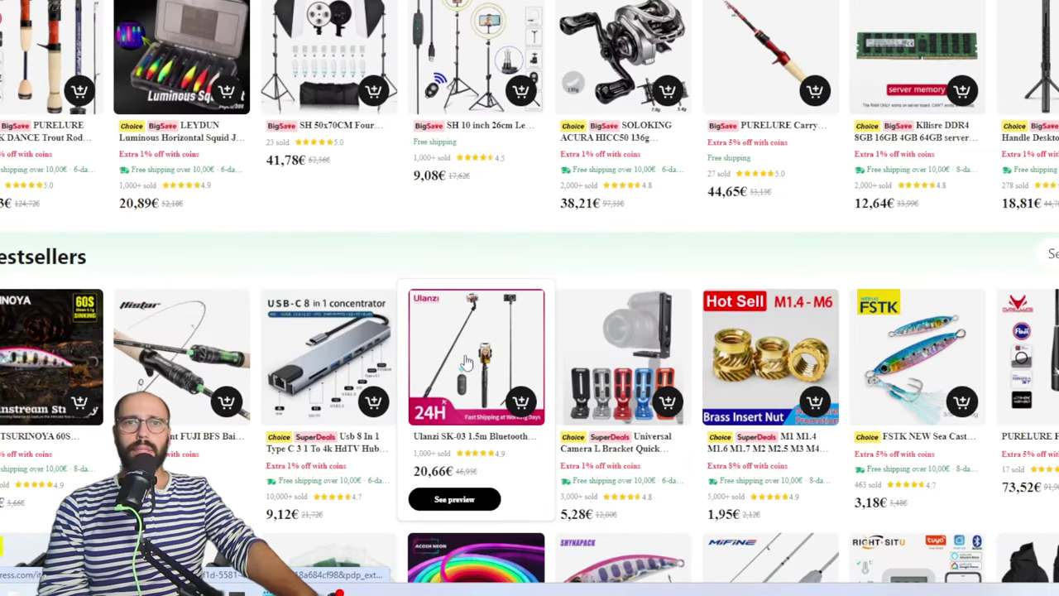
{"action": "scroll", "coordinate": [369, 323], "scroll_direction": "down", "scroll_amount": 2}
{"action": "scroll", "coordinate": [364, 314], "scroll_direction": "down", "scroll_amount": 1}
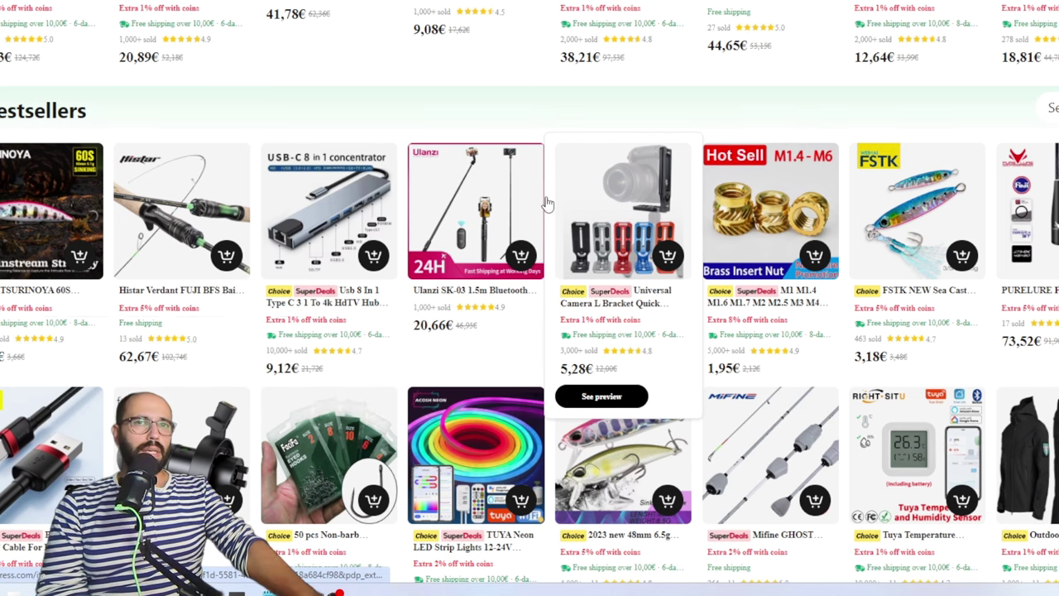
{"action": "mouse_move", "coordinate": [622, 356]}
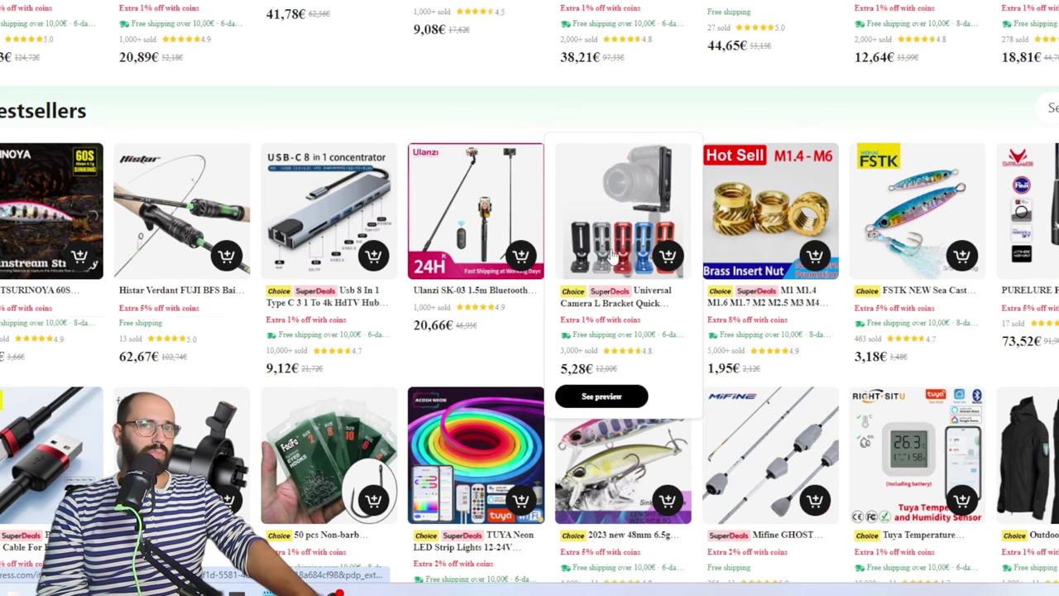
{"action": "scroll", "coordinate": [610, 412], "scroll_direction": "down", "scroll_amount": 2}
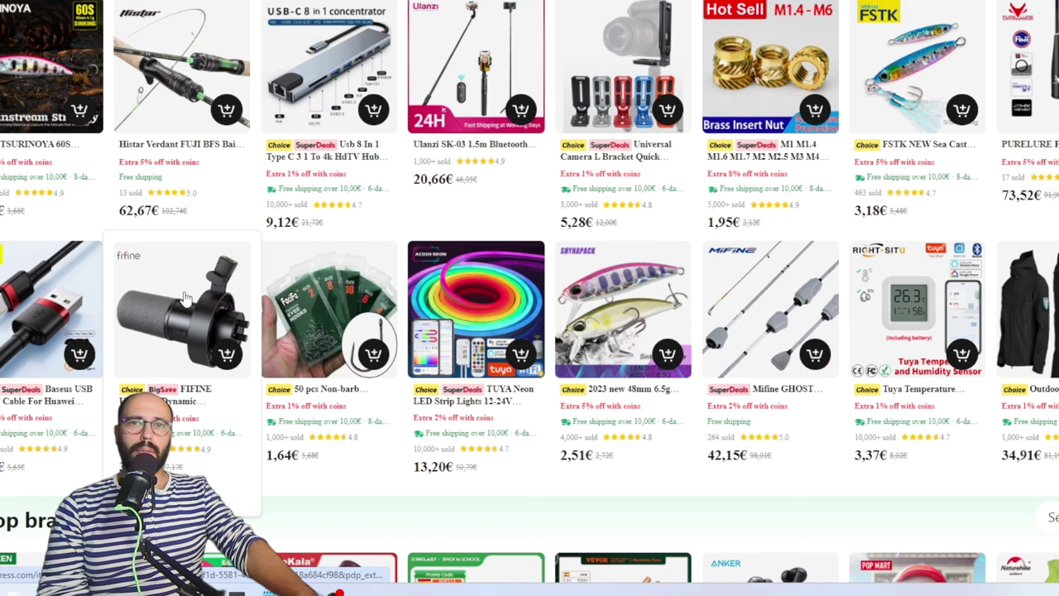
{"action": "scroll", "coordinate": [617, 331], "scroll_direction": "down", "scroll_amount": 3}
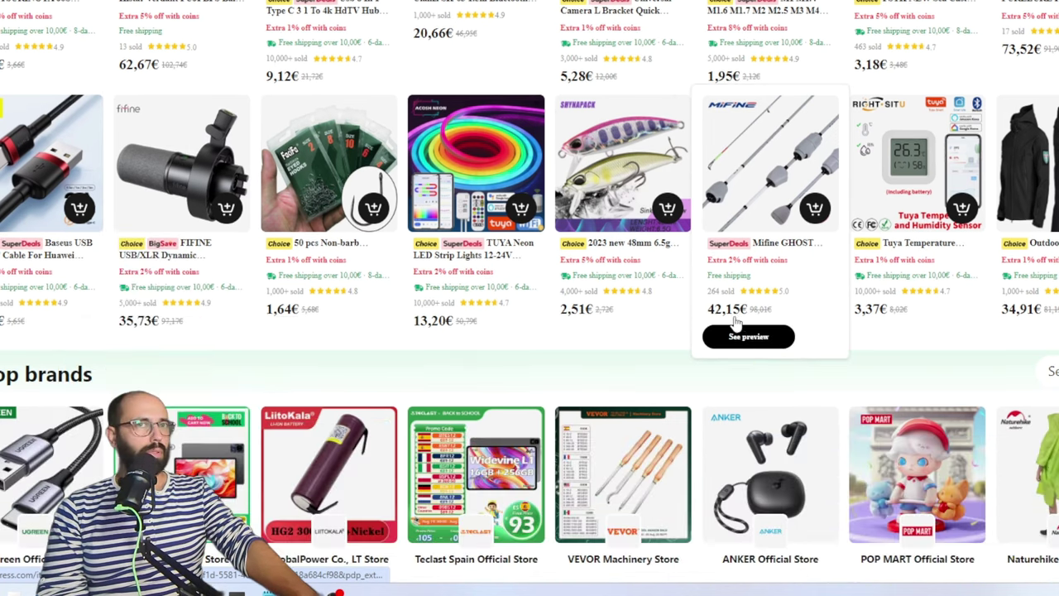
{"action": "scroll", "coordinate": [617, 314], "scroll_direction": "down", "scroll_amount": 2}
{"action": "scroll", "coordinate": [616, 315], "scroll_direction": "down", "scroll_amount": 3}
{"action": "scroll", "coordinate": [579, 315], "scroll_direction": "down", "scroll_amount": 3}
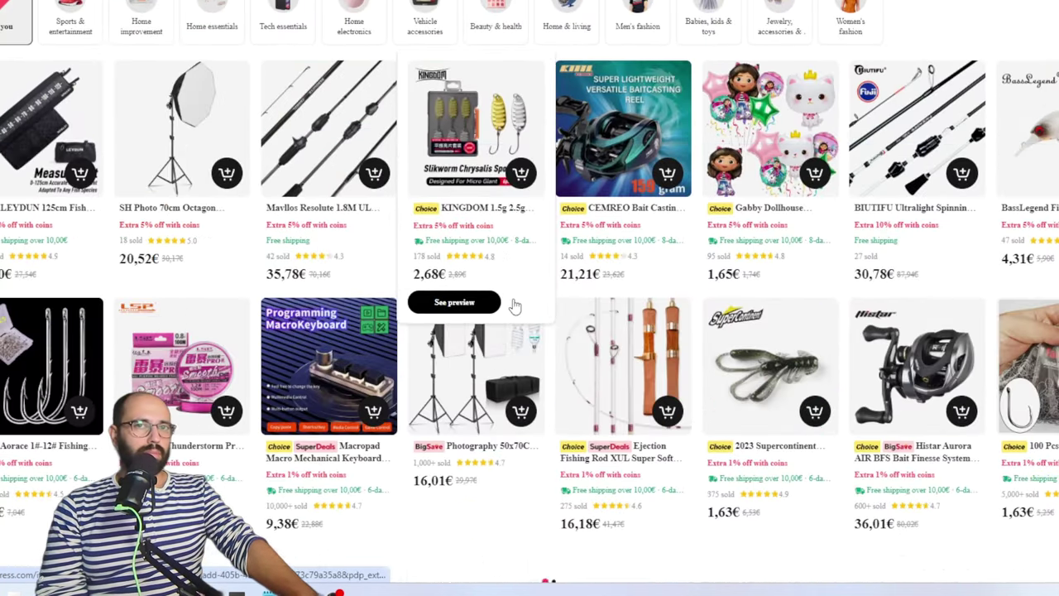
{"action": "scroll", "coordinate": [529, 310], "scroll_direction": "down", "scroll_amount": 2}
{"action": "scroll", "coordinate": [515, 308], "scroll_direction": "down", "scroll_amount": 1}
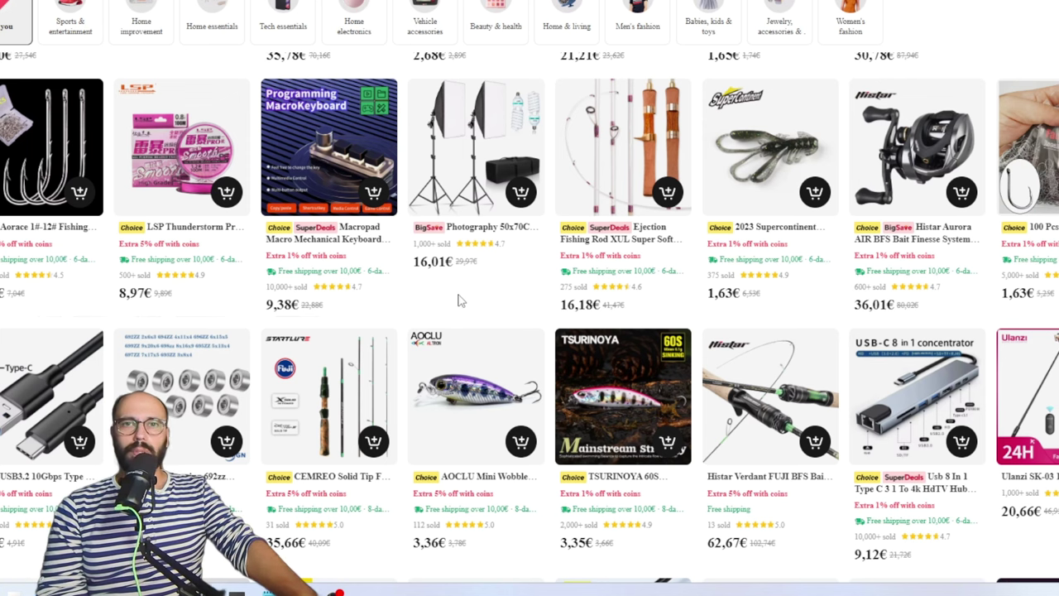
{"action": "scroll", "coordinate": [461, 299], "scroll_direction": "down", "scroll_amount": 5}
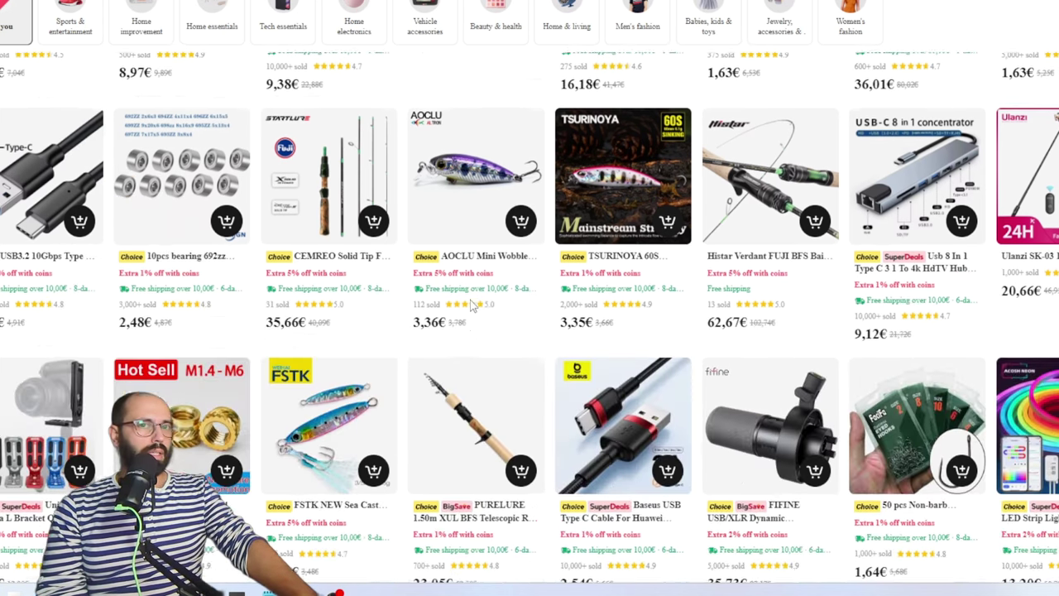
{"action": "scroll", "coordinate": [473, 307], "scroll_direction": "down", "scroll_amount": 3}
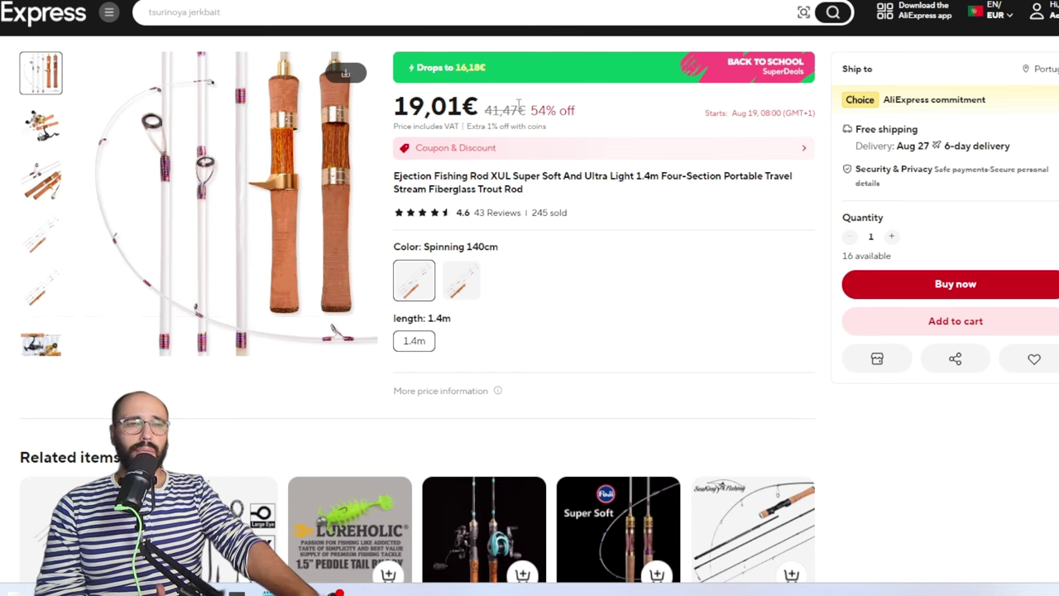
- Show the Ejection rod's coupons, including free shipping over 10€ and 1% coins off
{"action": "left_click", "coordinate": [522, 156]}
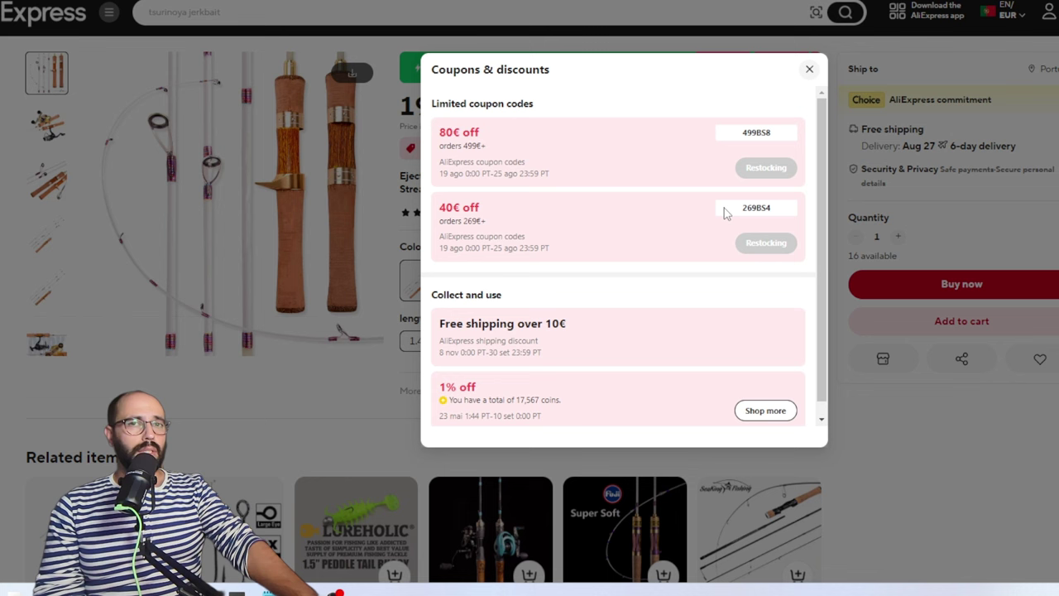
{"action": "scroll", "coordinate": [700, 212], "scroll_direction": "down", "scroll_amount": 1}
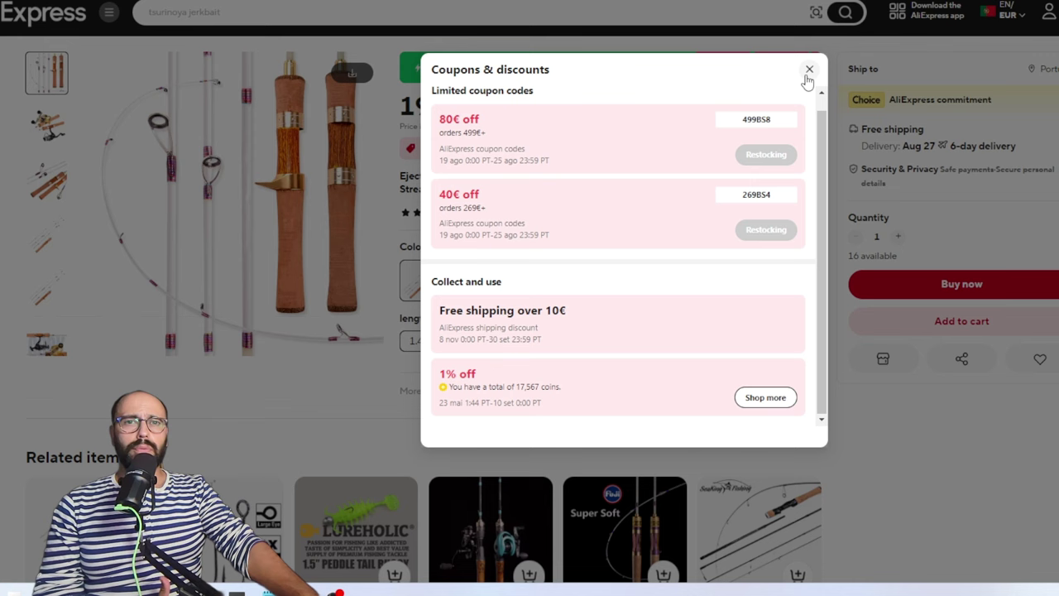
- Close the Ejection rod's coupons dialog and switch to the Mavllos Delicacy BFS rod tab
{"action": "left_click", "coordinate": [809, 70]}
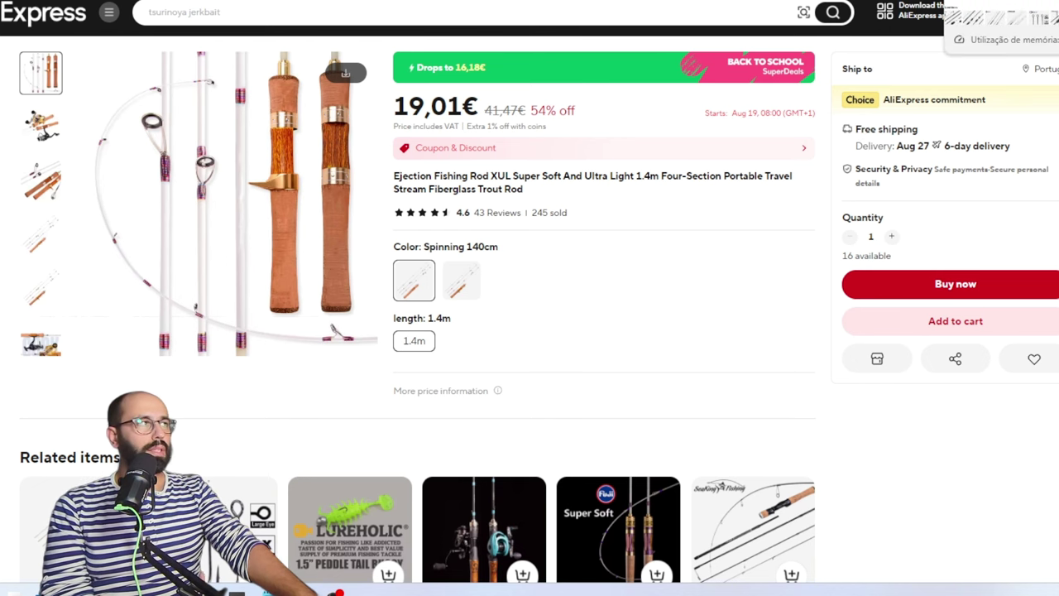
{"action": "key", "text": "ctrl+Tab"}
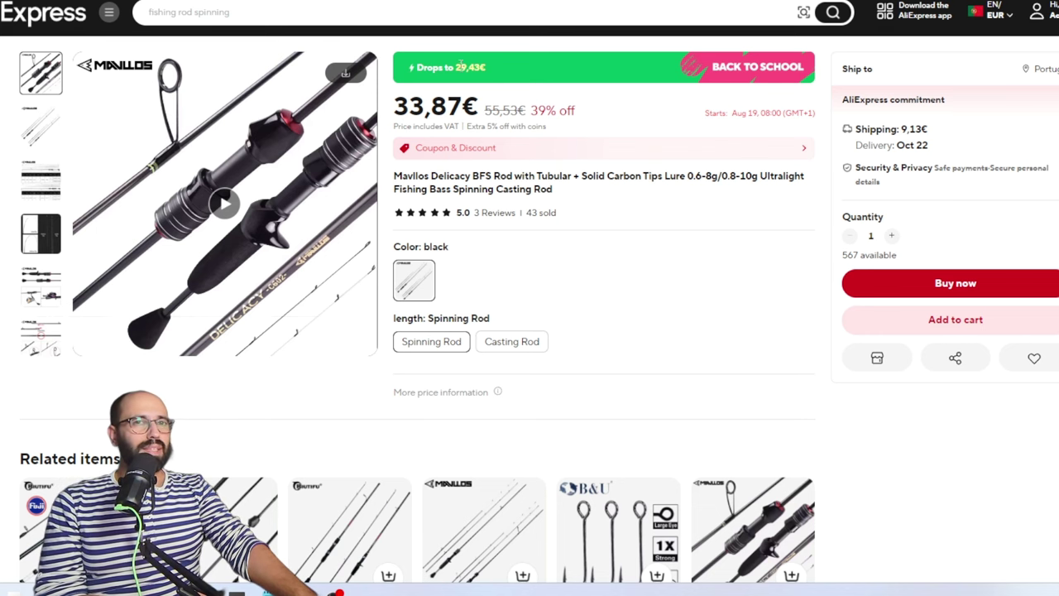
- Highlight the Delicacy rod's drop price, then switch to the Mavllos Resolute 1.8M UL rod
{"action": "left_click_drag", "start_coordinate": [455, 66], "coordinate": [468, 66]}
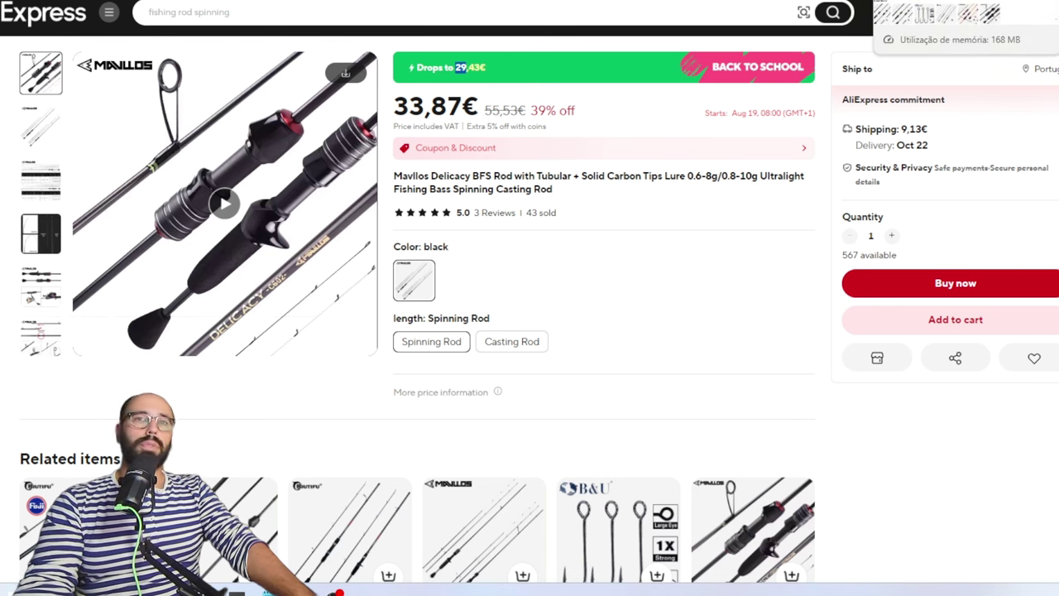
{"action": "key", "text": "ctrl+Tab"}
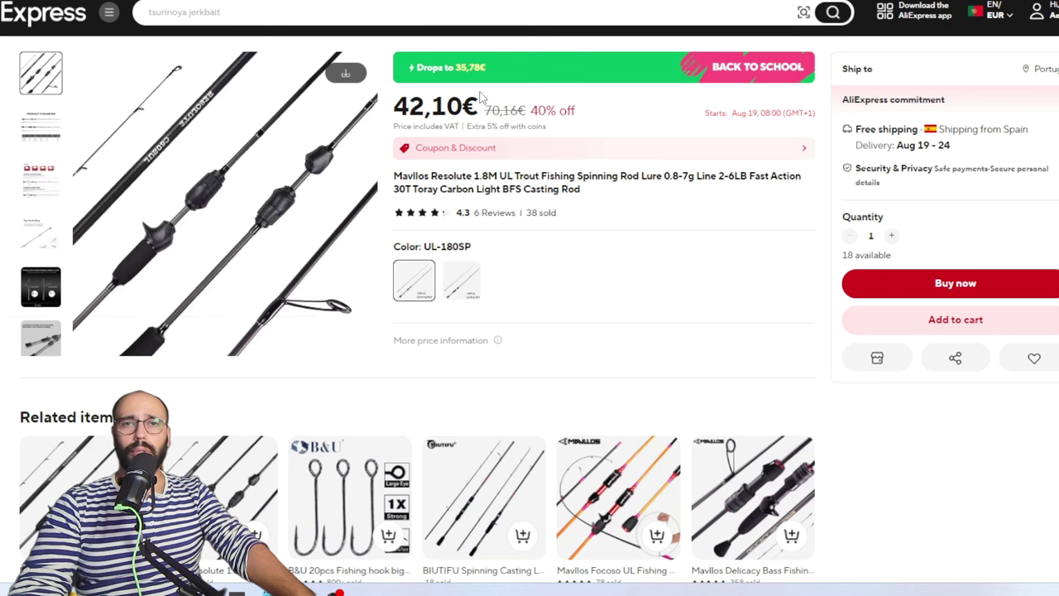
- Review the Mavllos Resolute rod's coupons and discounts list, then close it
{"action": "left_click", "coordinate": [768, 149]}
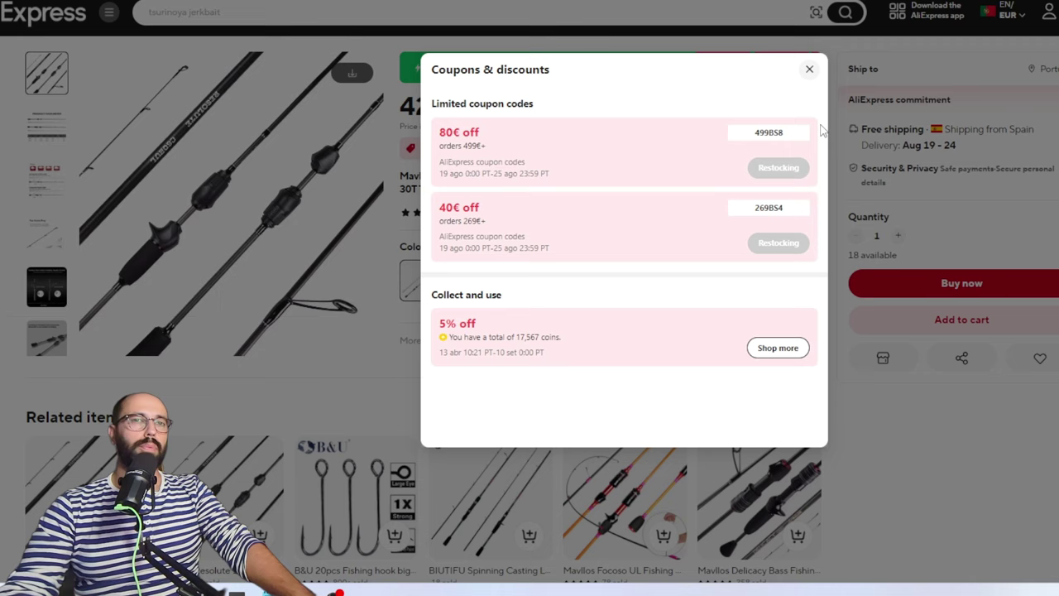
{"action": "left_click", "coordinate": [809, 69]}
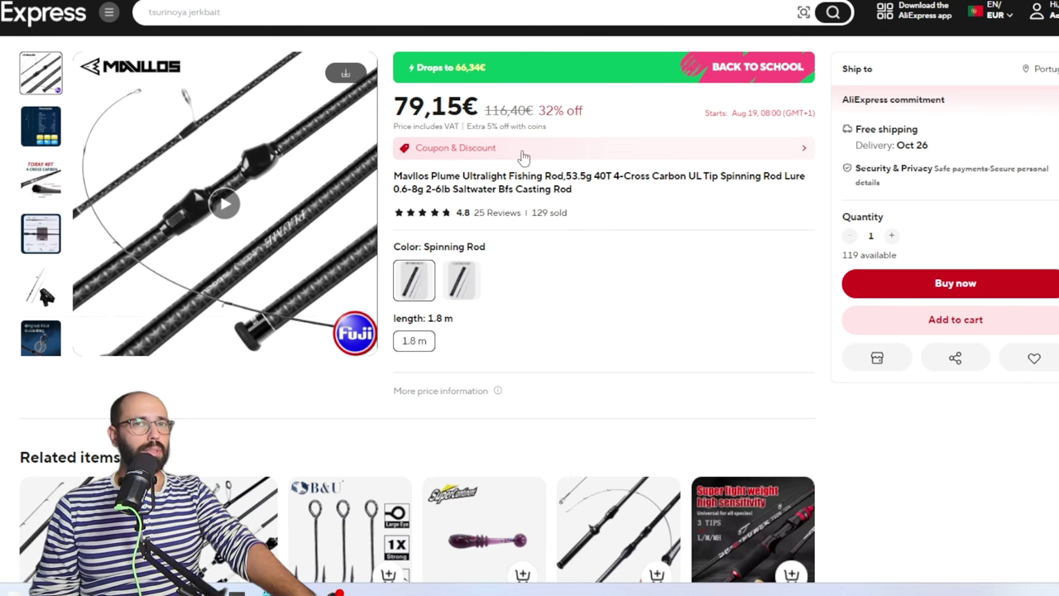
- Highlight the Plume rod's 66,34€ drop price and review its coupons list
{"action": "left_click_drag", "start_coordinate": [456, 68], "coordinate": [490, 73]}
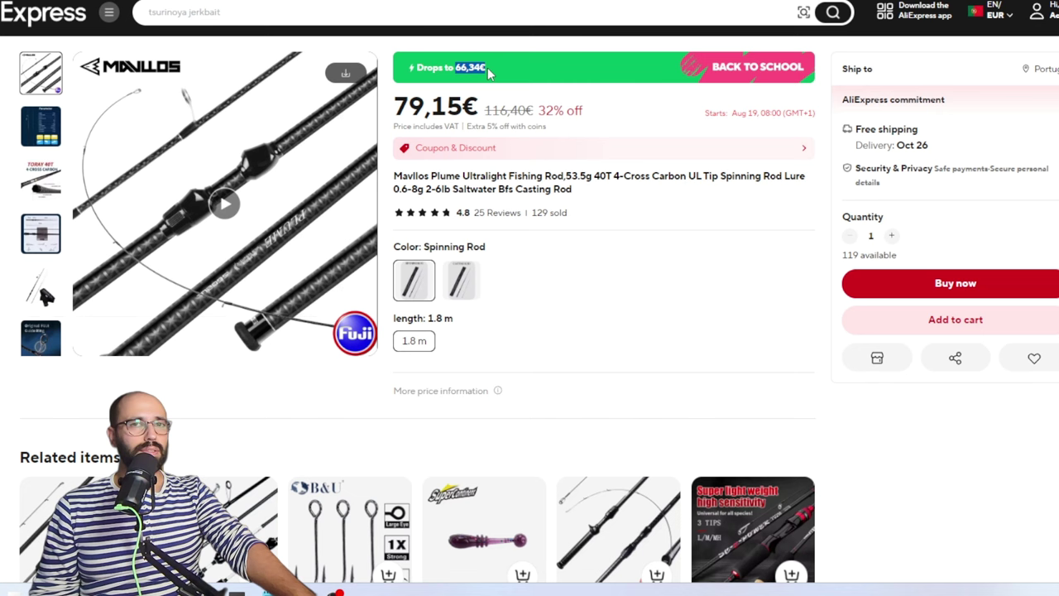
{"action": "left_click", "coordinate": [570, 153]}
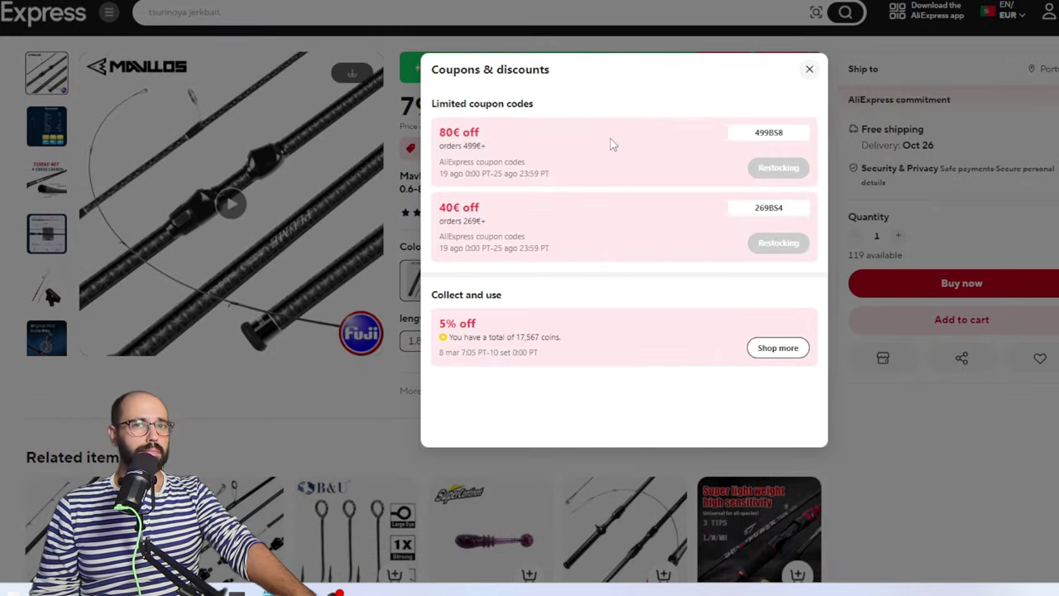
{"action": "left_click", "coordinate": [810, 69]}
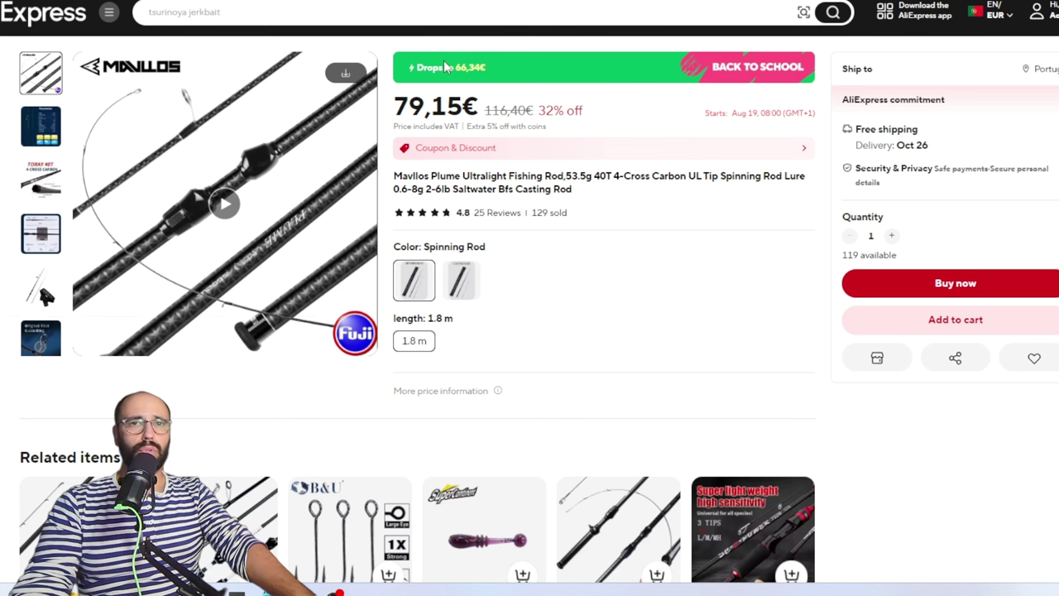
- View the Plume rod's parameter chart and TORAY 40T carbon photos, then switch to ULTIMA
{"action": "left_click", "coordinate": [41, 126]}
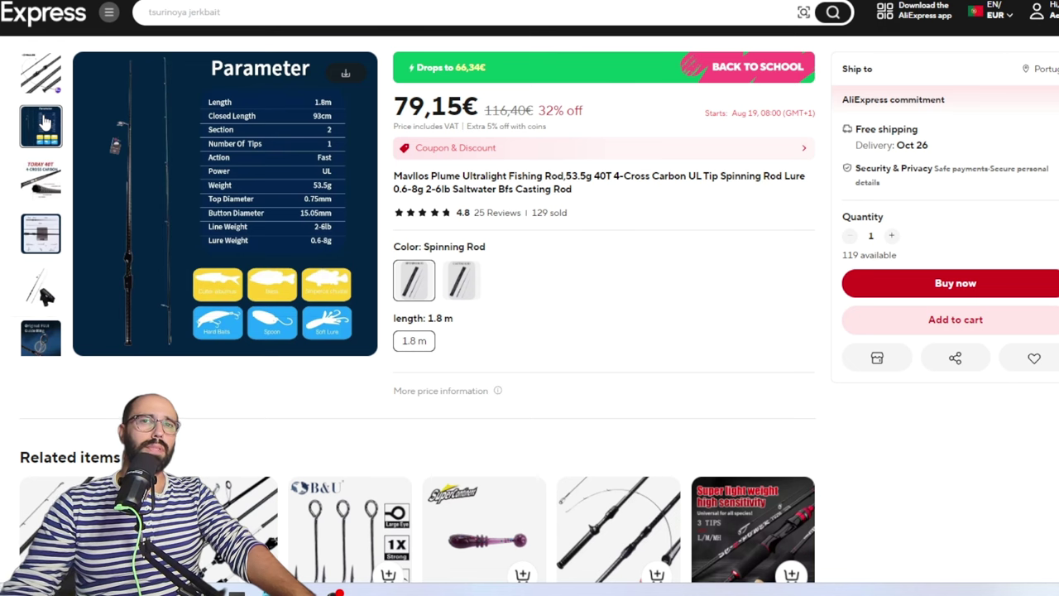
{"action": "left_click", "coordinate": [41, 182]}
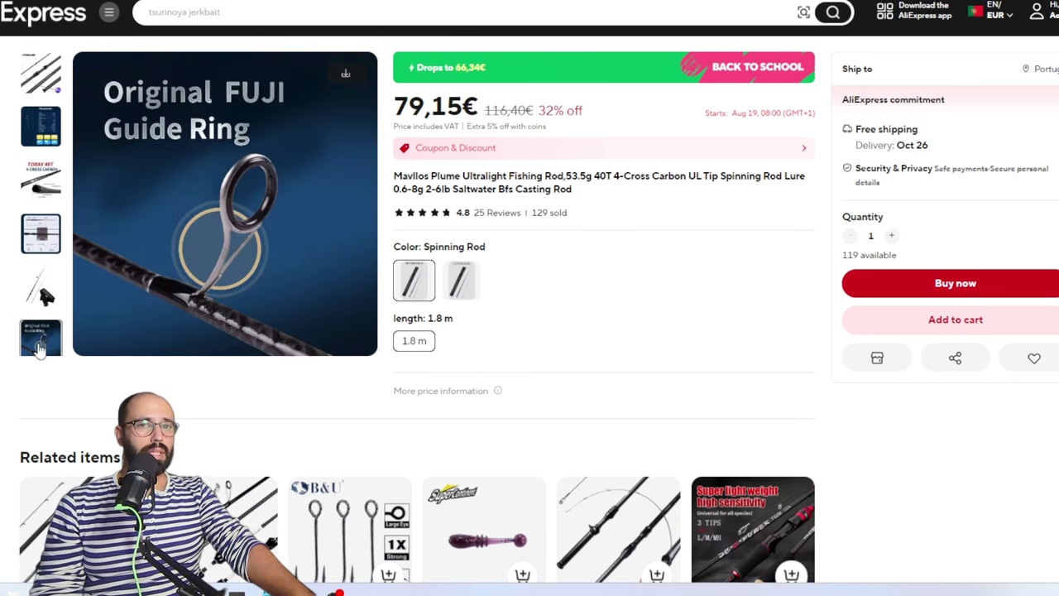
{"action": "scroll", "coordinate": [41, 306], "scroll_direction": "down", "scroll_amount": 3}
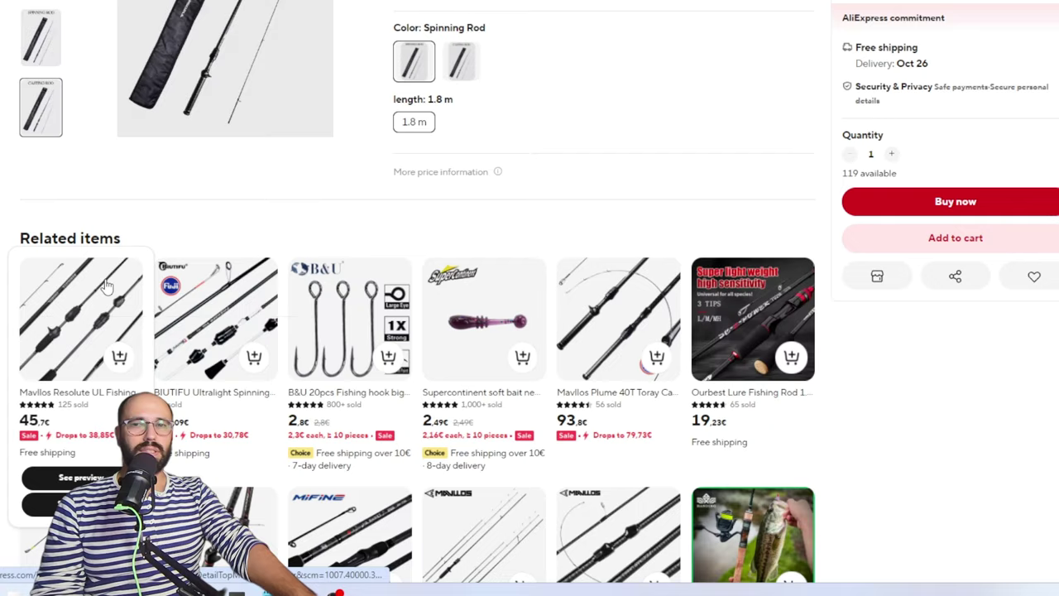
{"action": "scroll", "coordinate": [132, 285], "scroll_direction": "up", "scroll_amount": 3}
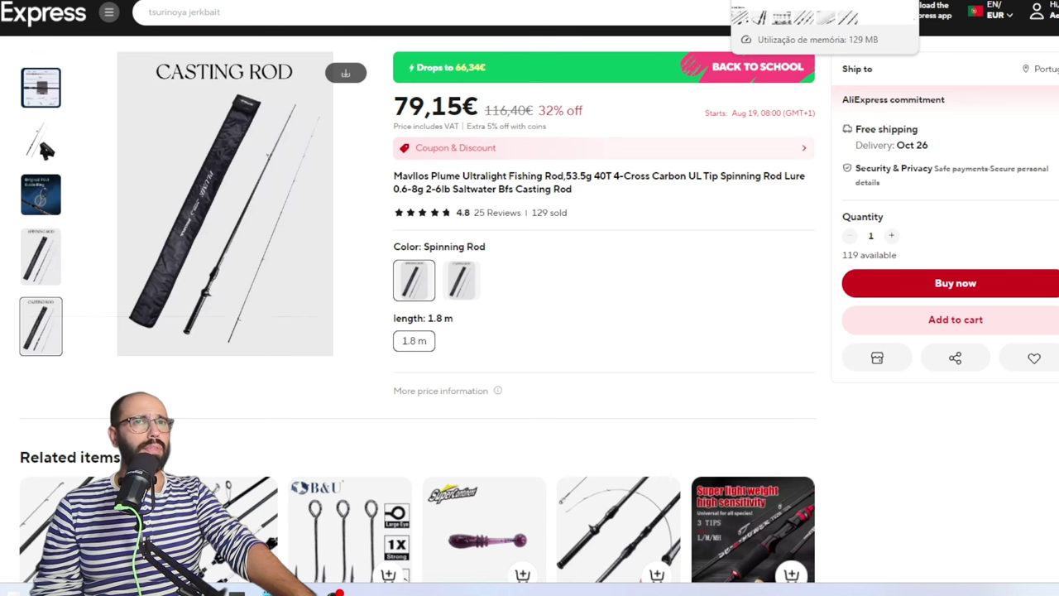
{"action": "key", "text": "ctrl+Tab"}
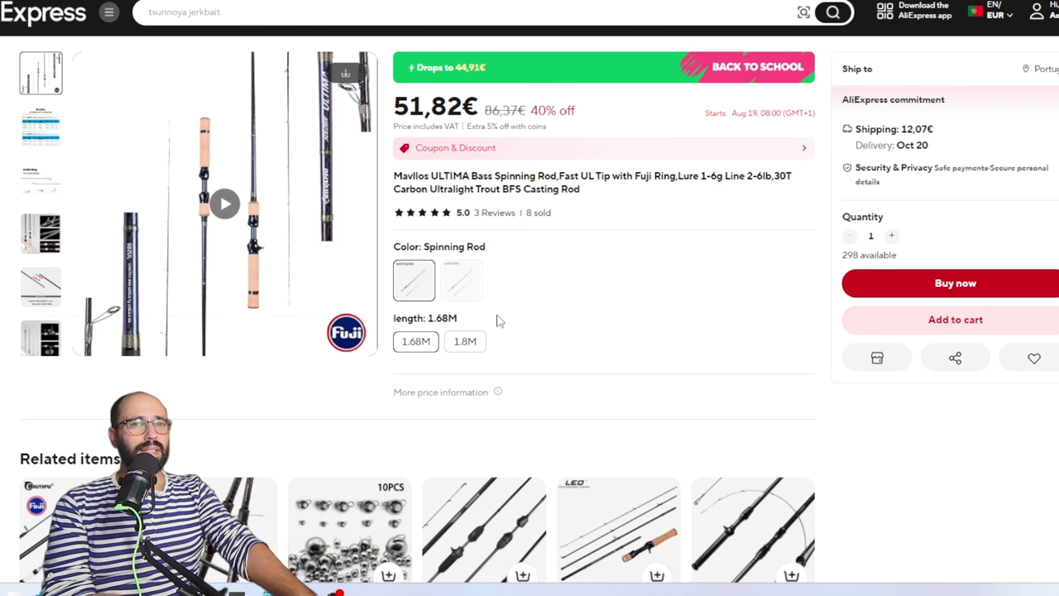
- Select the 1.8M length and Casting Rod colour on the ULTIMA rod, priced 53,17€
{"action": "left_click", "coordinate": [464, 341]}
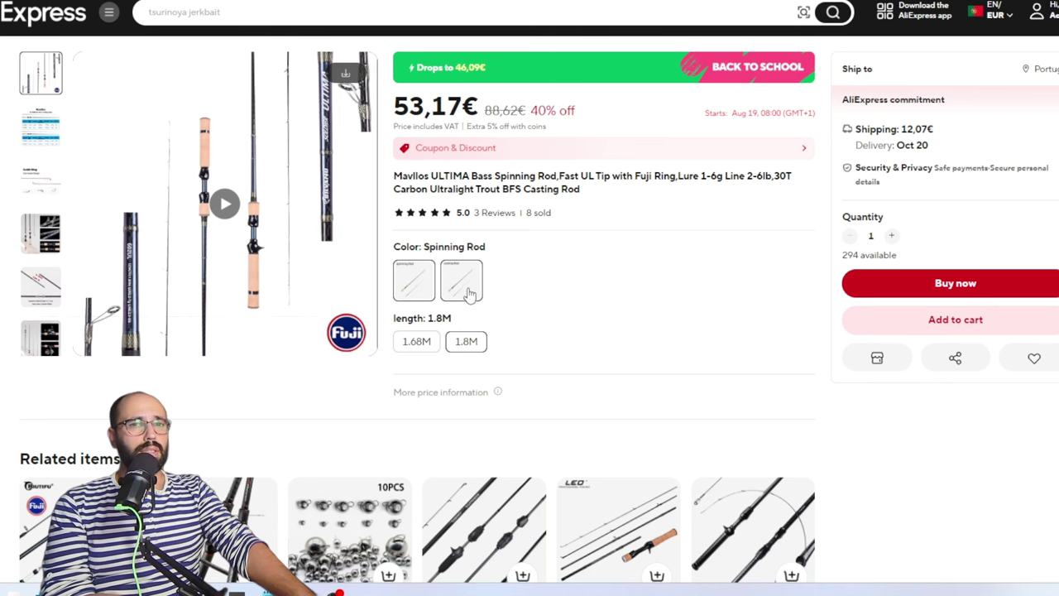
{"action": "left_click", "coordinate": [461, 281]}
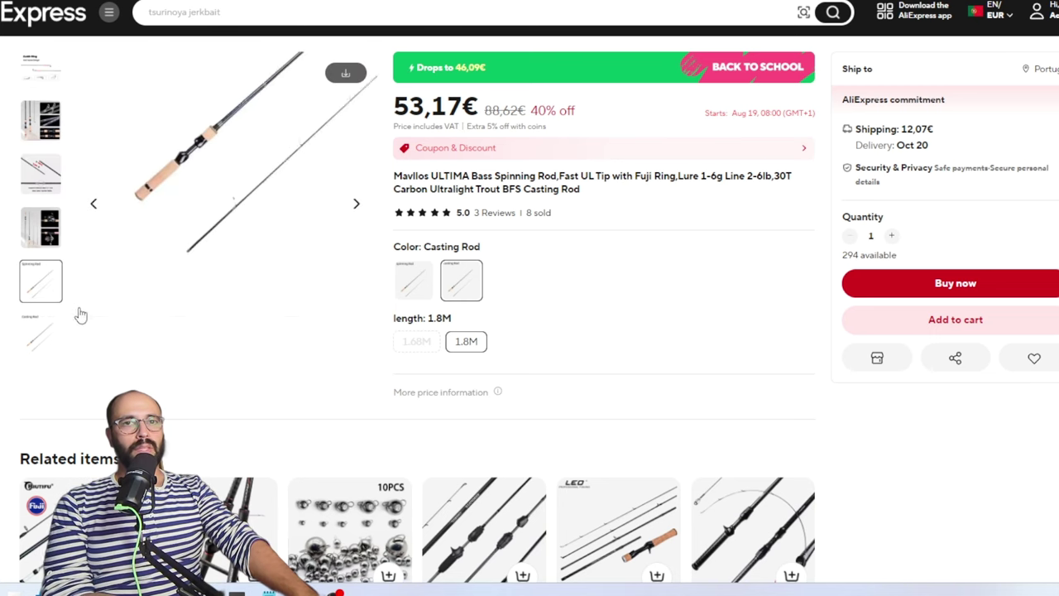
{"action": "mouse_move", "coordinate": [41, 281]}
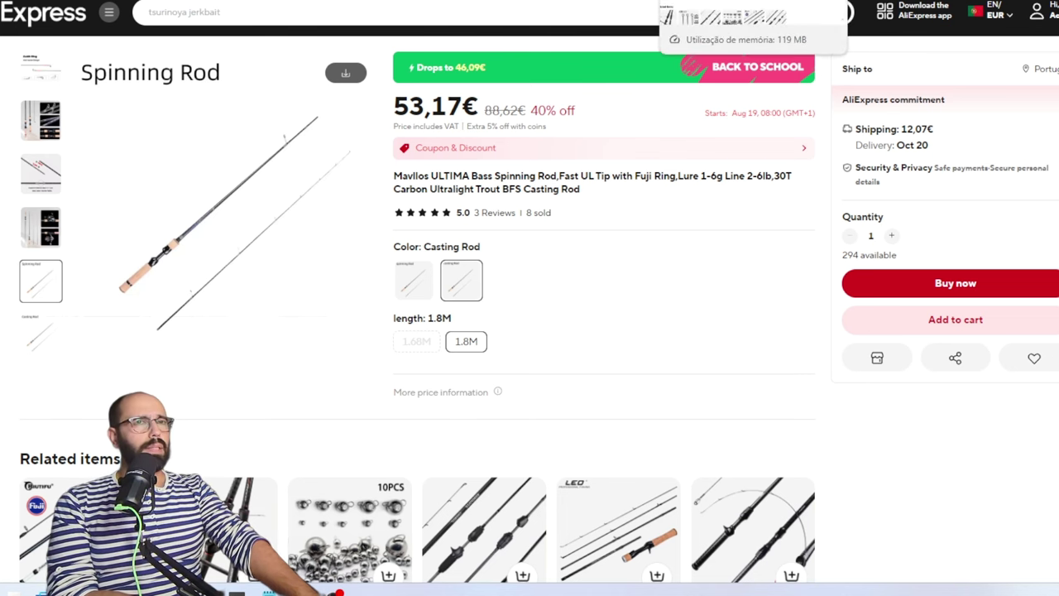
- On the PURELURE telescopic rod, compare the Black Spinning and FUJI Casting 1.75m variants
{"action": "left_click", "coordinate": [728, 2]}
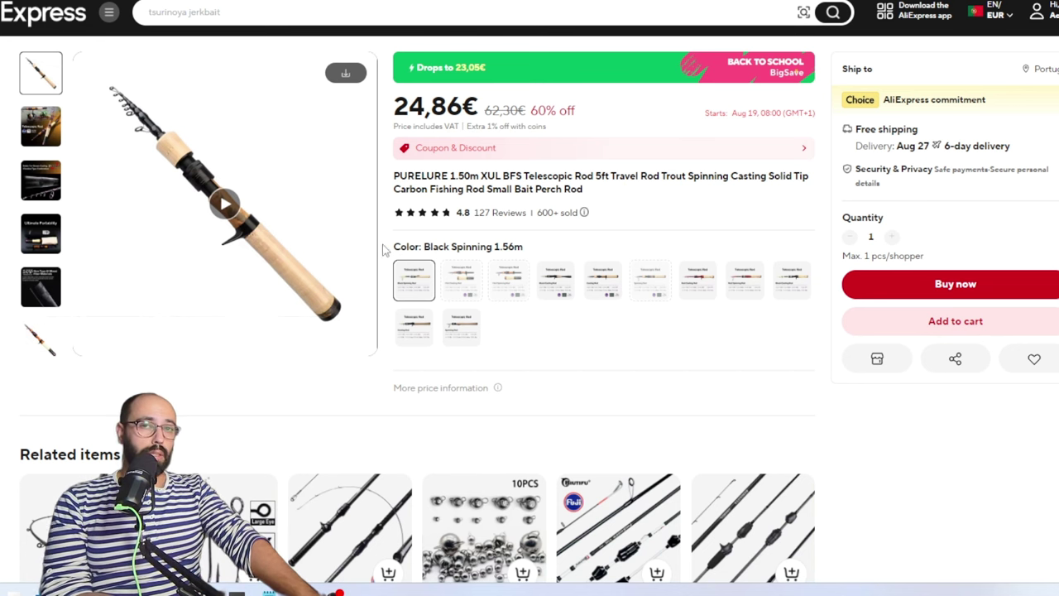
{"action": "left_click", "coordinate": [413, 282]}
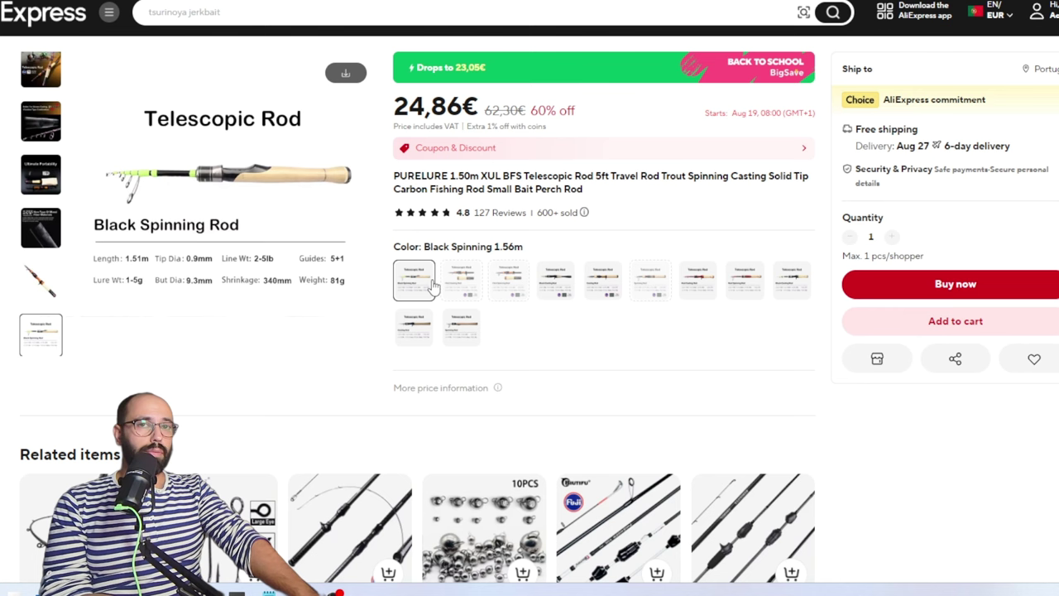
{"action": "left_click", "coordinate": [508, 282]}
{"action": "left_click", "coordinate": [555, 283]}
{"action": "left_click", "coordinate": [603, 282]}
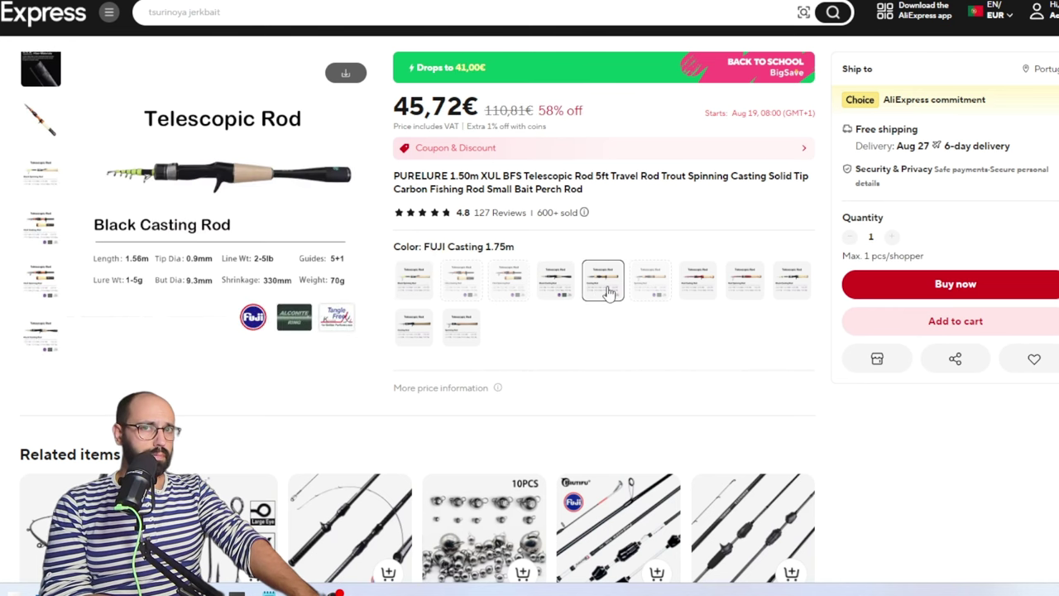
- Compare Red Spinning/Casting and Black Casting 1.56m, then Casting and Spinning 1.75m variants
{"action": "left_click", "coordinate": [745, 282]}
{"action": "left_click", "coordinate": [700, 281]}
{"action": "left_click", "coordinate": [743, 283]}
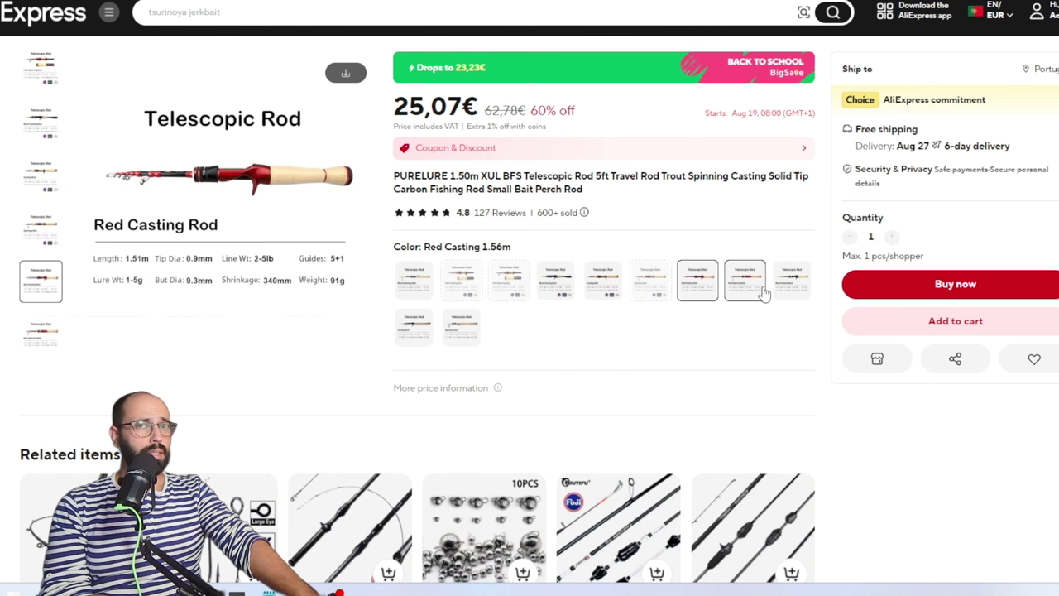
{"action": "left_click", "coordinate": [792, 281]}
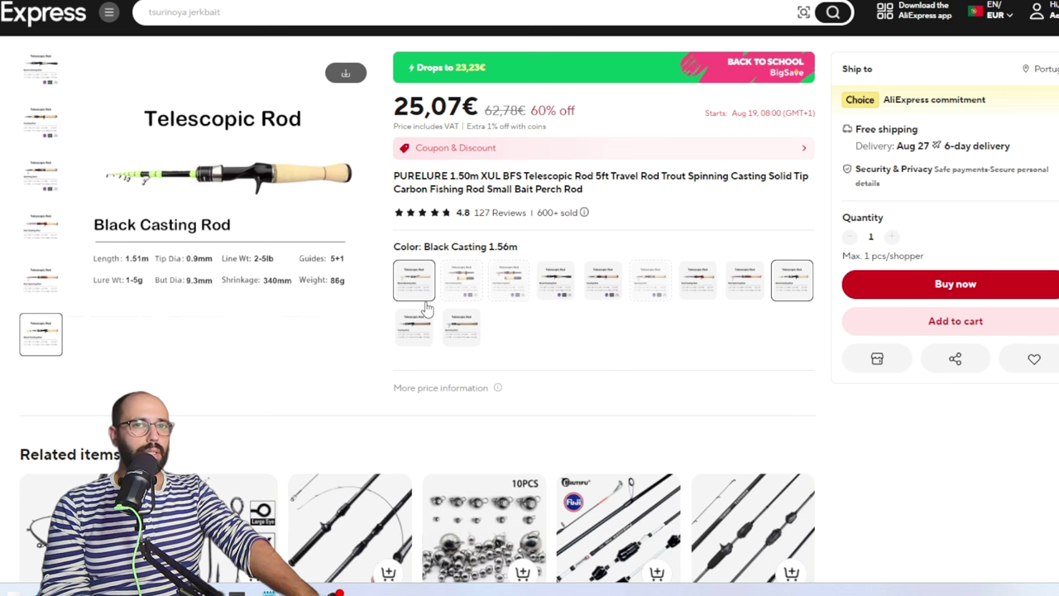
{"action": "left_click", "coordinate": [414, 327]}
{"action": "left_click", "coordinate": [461, 328]}
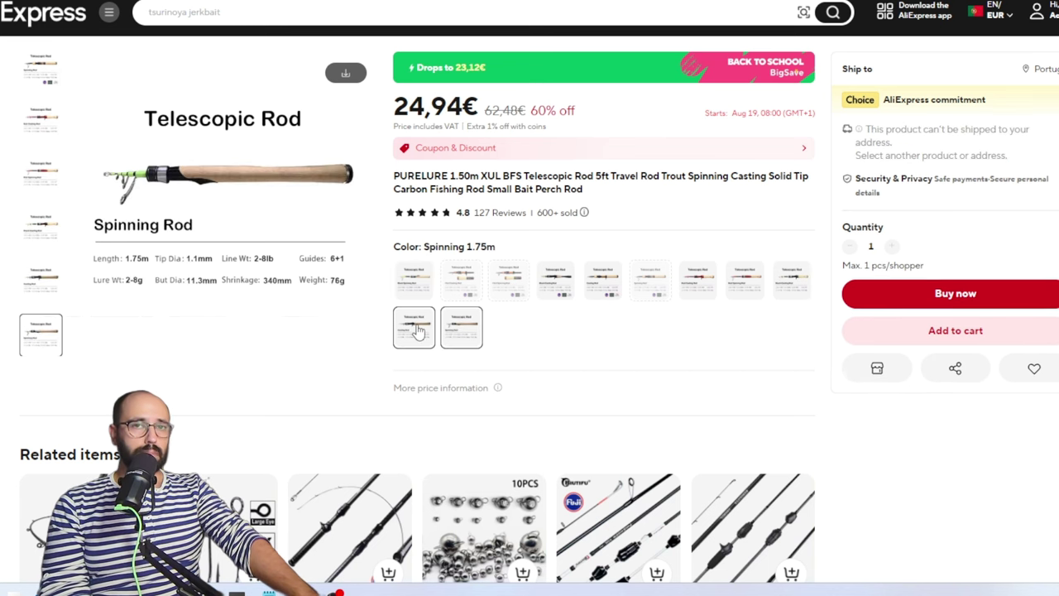
{"action": "left_click", "coordinate": [414, 328]}
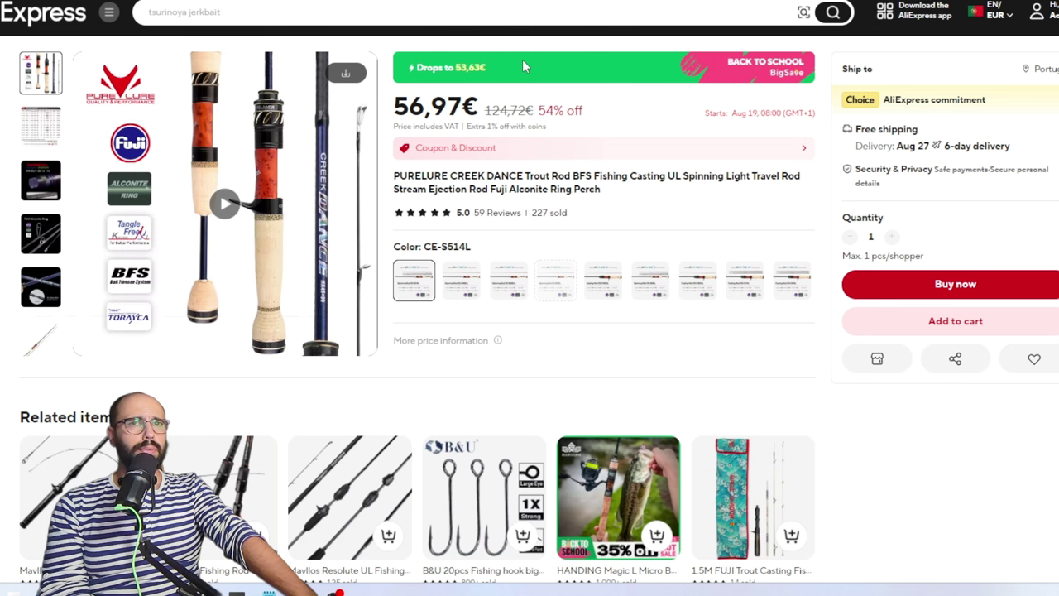
- Compare prices of the CE-S492UL, CE-S514L, CE-S602L and CE-S604L spinning variants
{"action": "left_click", "coordinate": [462, 280]}
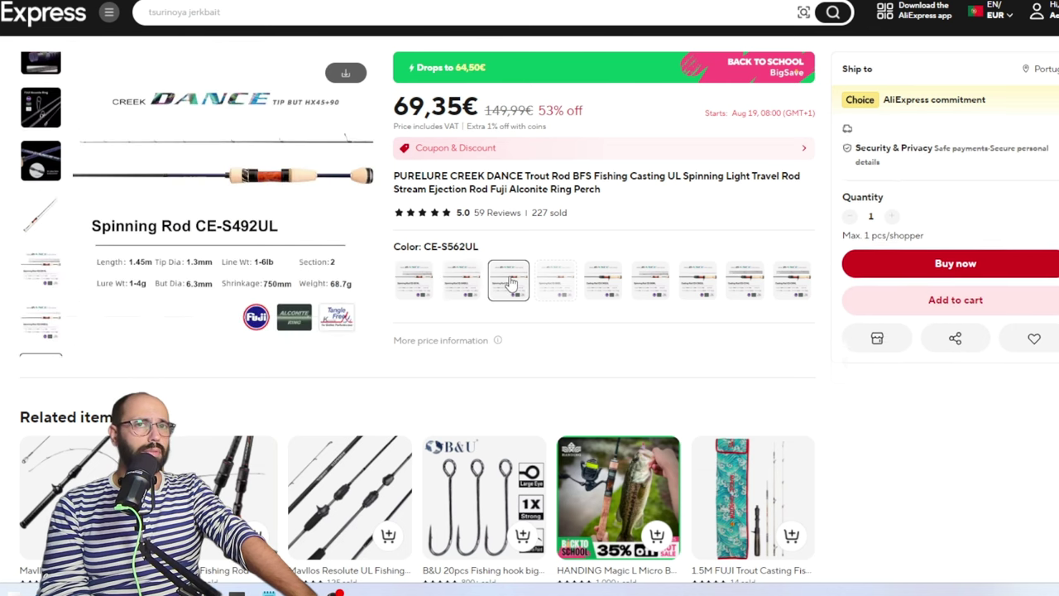
{"action": "left_click", "coordinate": [461, 285]}
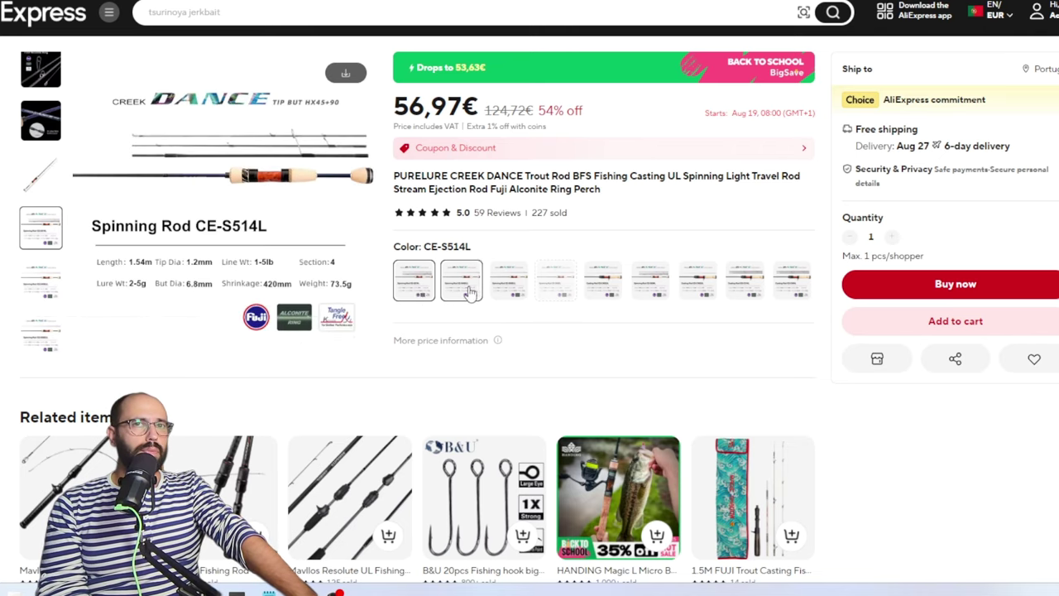
{"action": "left_click", "coordinate": [508, 281]}
{"action": "left_click", "coordinate": [651, 281]}
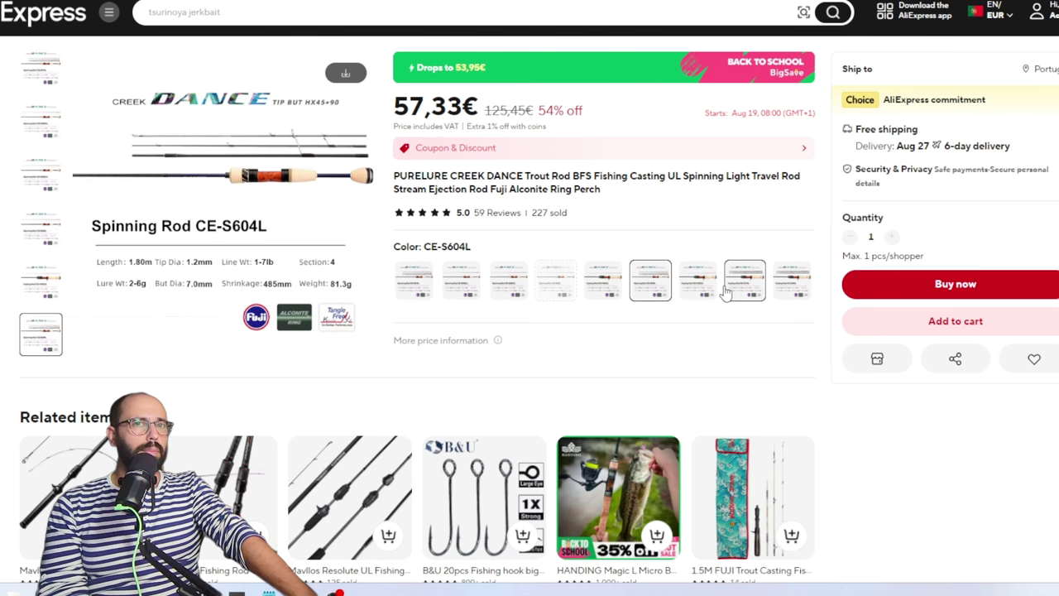
- Try the CE-C562UL and CE-C514L casting variants, settle on CE-C604L, and show its coupons
{"action": "left_click", "coordinate": [697, 281]}
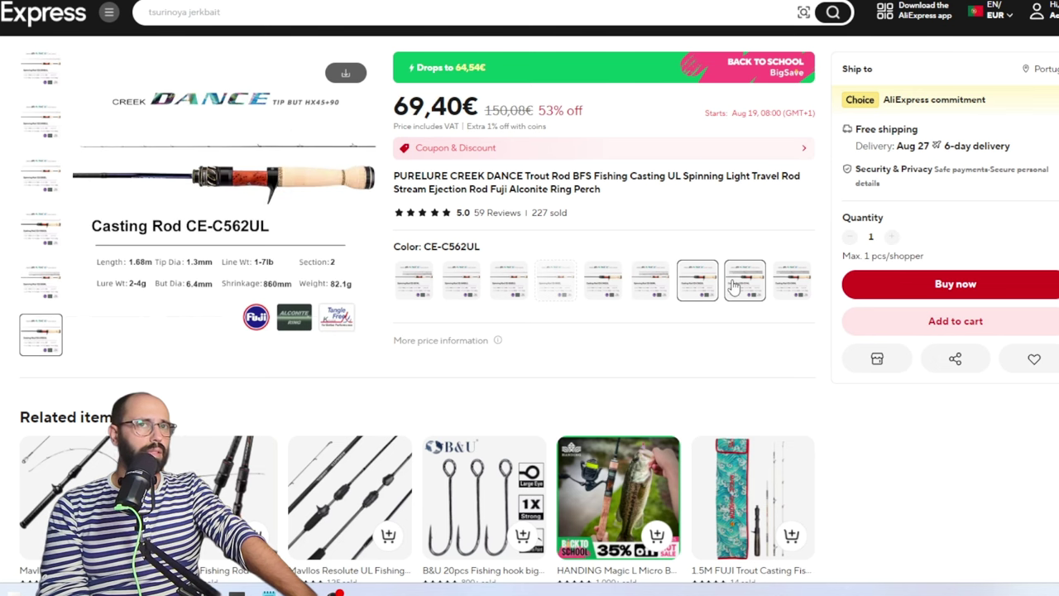
{"action": "left_click", "coordinate": [745, 281]}
{"action": "left_click", "coordinate": [787, 286]}
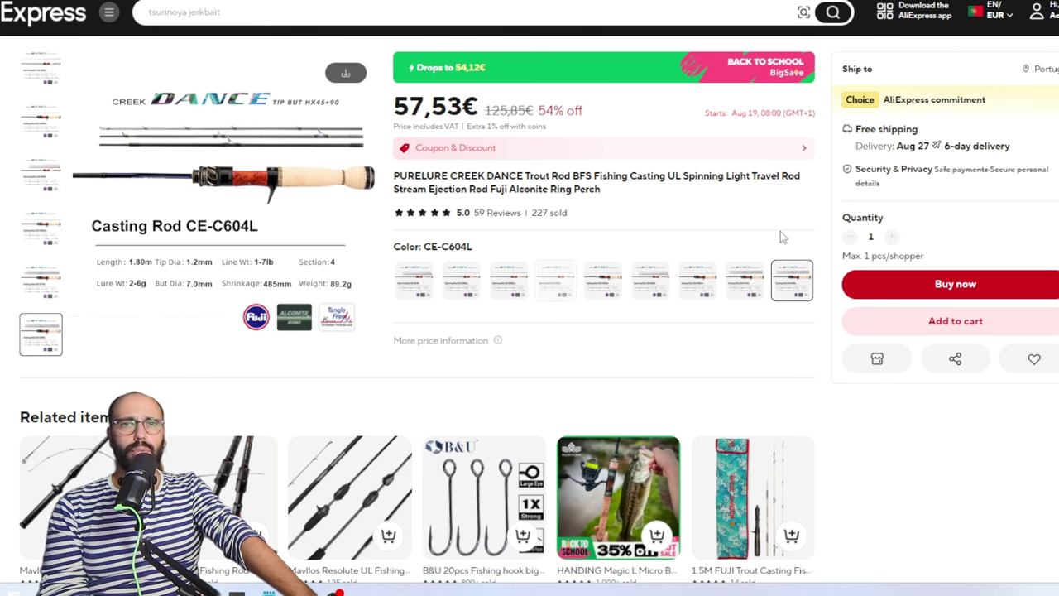
{"action": "left_click", "coordinate": [637, 148]}
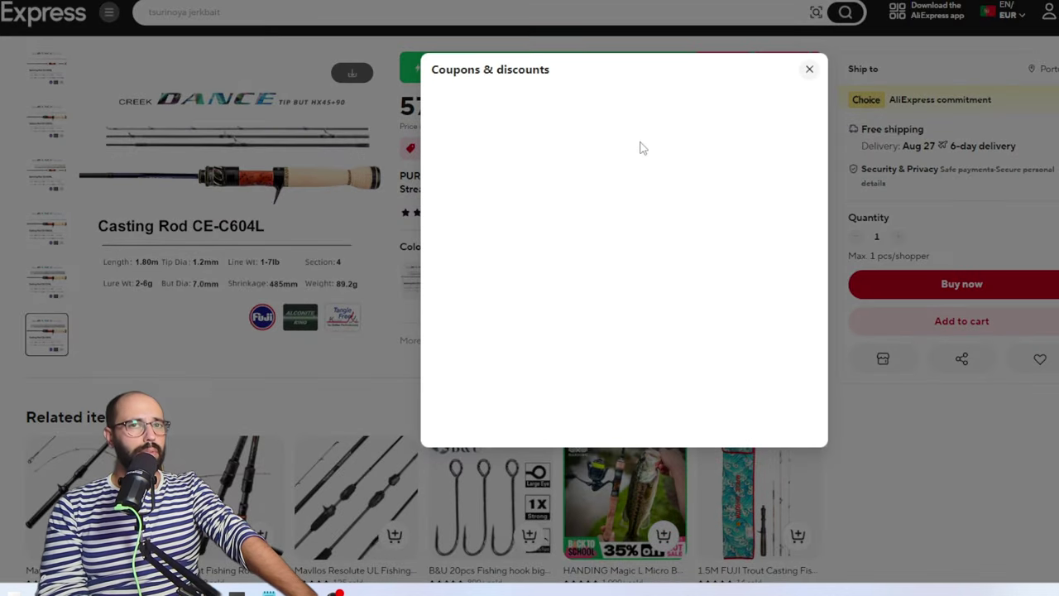
- Close the coupons dialog, back on the CE-C604L Creek Dance page at 57,53€
{"action": "left_click", "coordinate": [810, 71]}
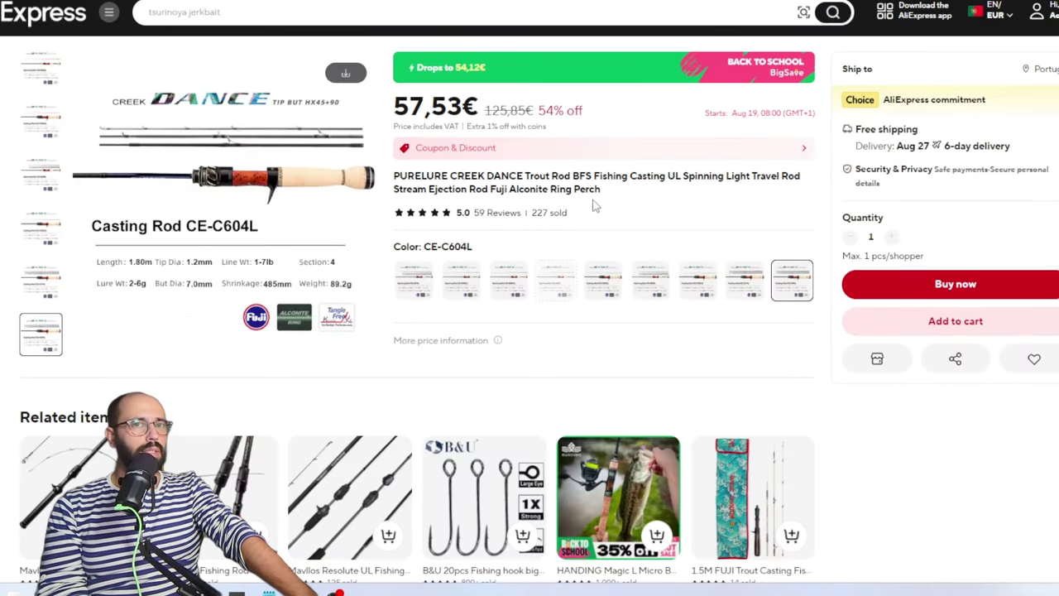
{"action": "scroll", "coordinate": [589, 196], "scroll_direction": "down", "scroll_amount": 3}
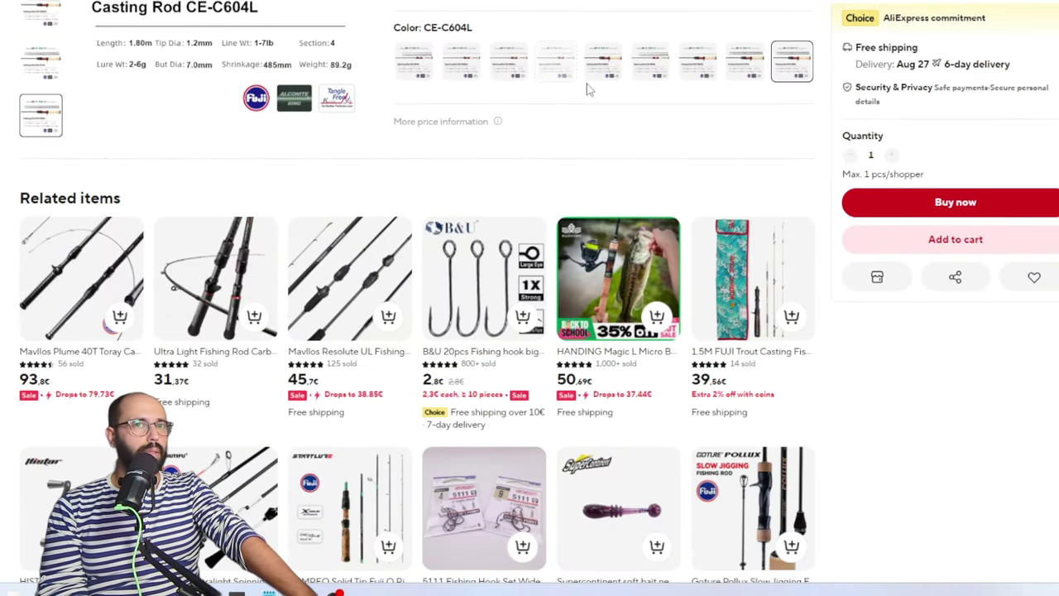
{"action": "scroll", "coordinate": [592, 104], "scroll_direction": "up", "scroll_amount": 3}
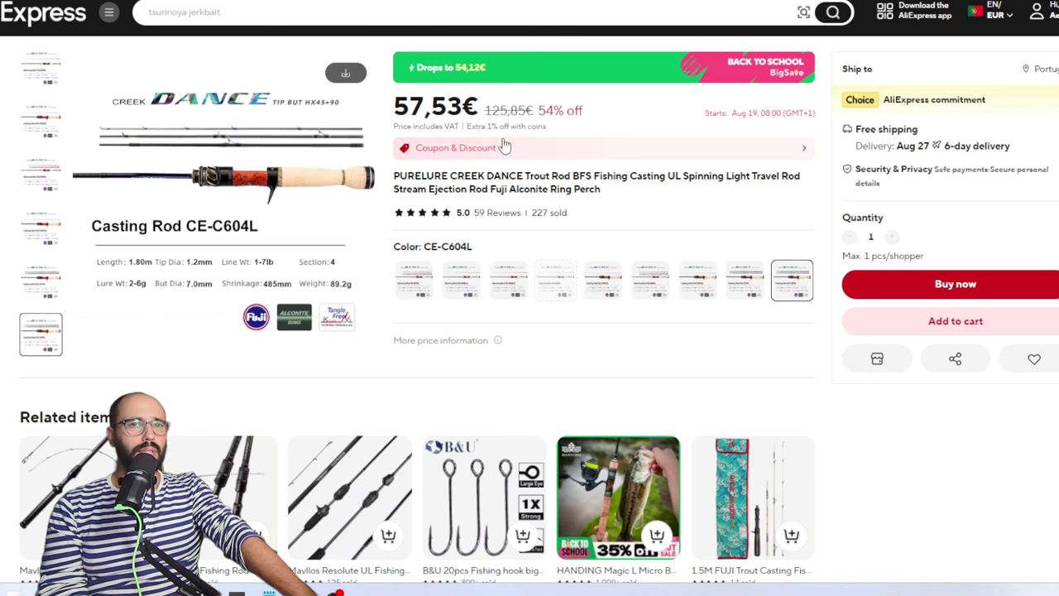
{"action": "mouse_move", "coordinate": [136, 298]}
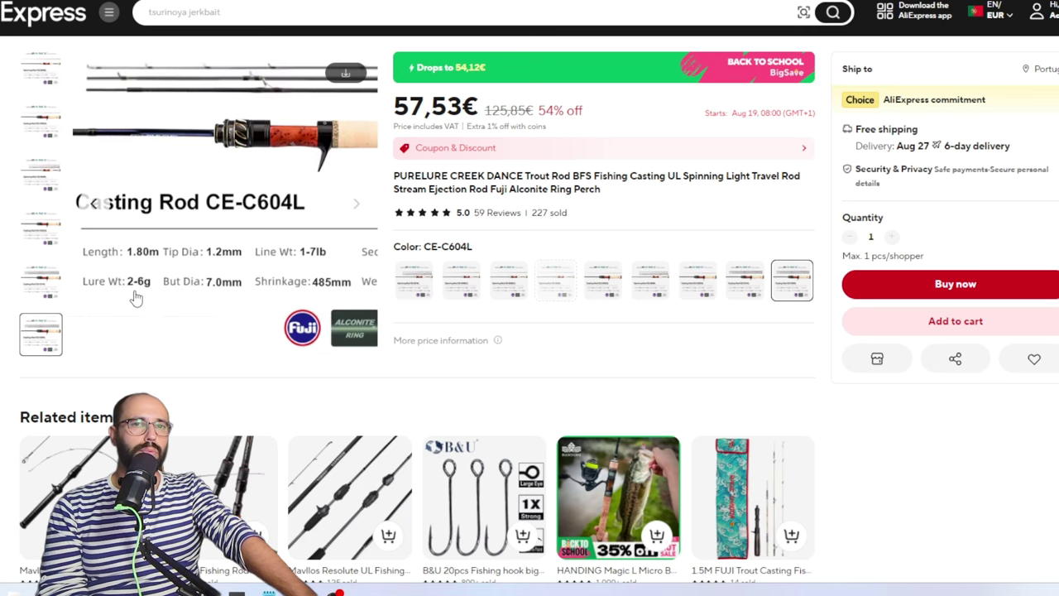
{"action": "scroll", "coordinate": [254, 249], "scroll_direction": "down", "scroll_amount": 3}
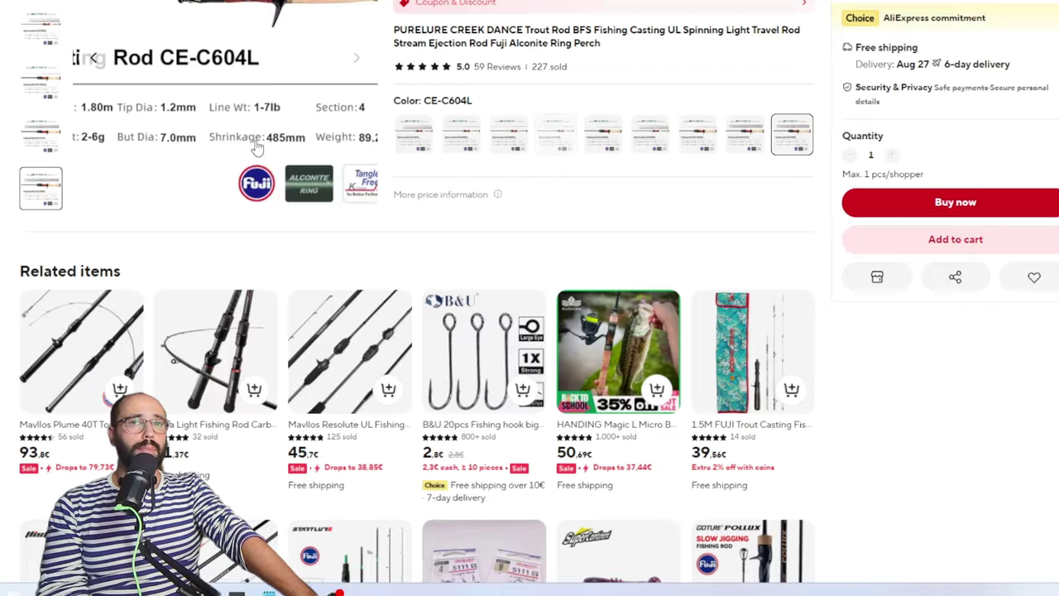
{"action": "scroll", "coordinate": [254, 130], "scroll_direction": "up", "scroll_amount": 3}
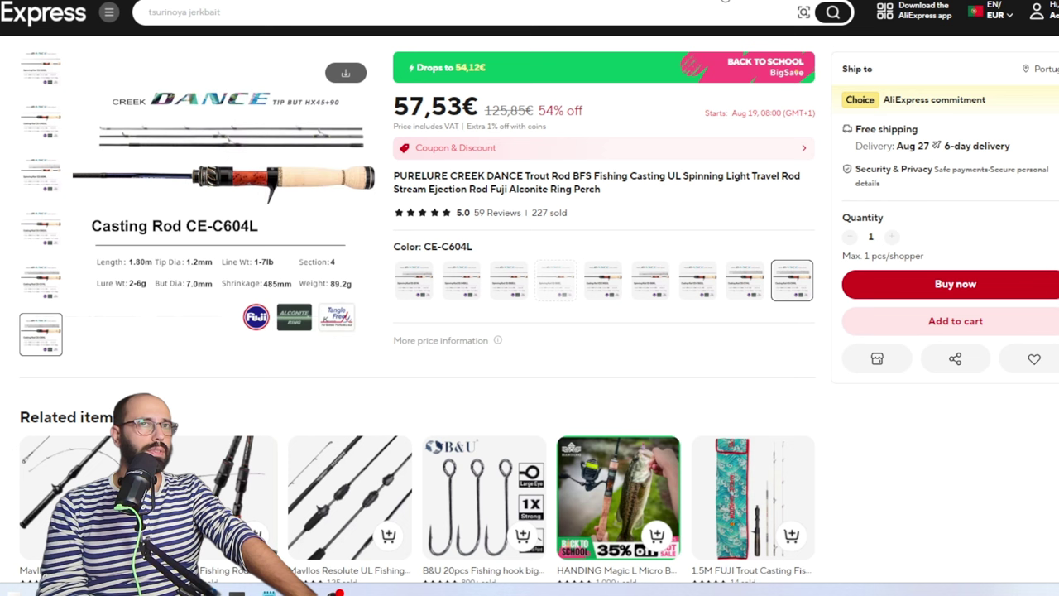
- Change the Ship to country from Portugal to United States and save the settings
{"action": "left_click", "coordinate": [980, 12]}
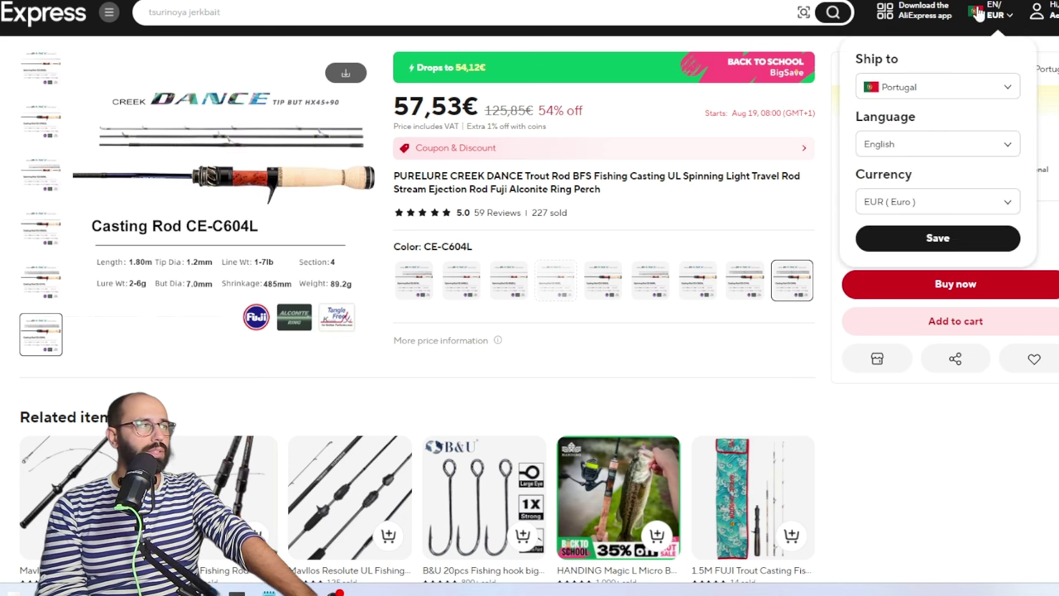
{"action": "left_click", "coordinate": [954, 89]}
{"action": "left_click", "coordinate": [940, 175]}
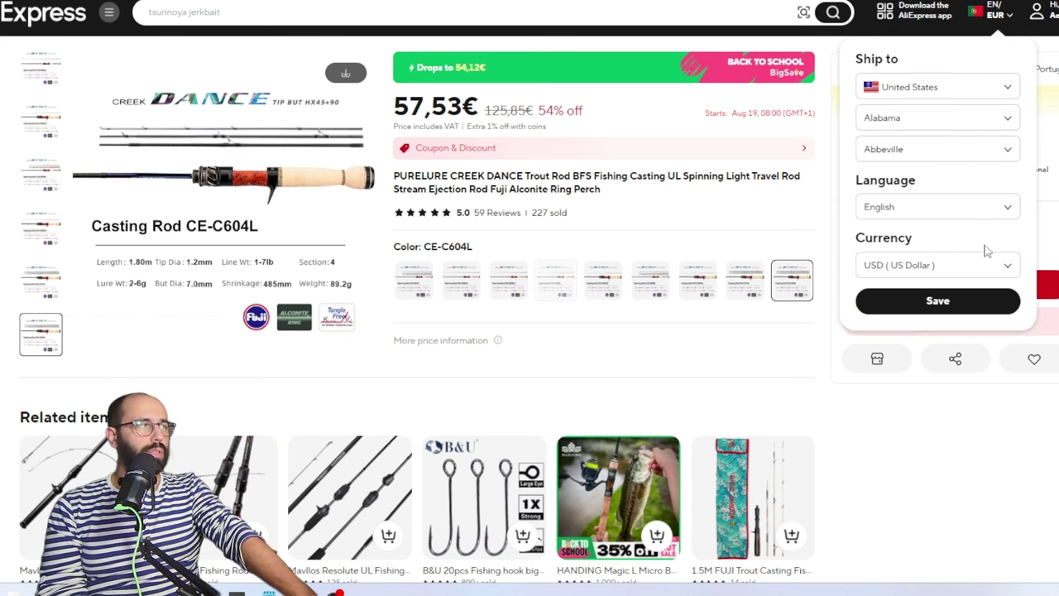
{"action": "left_click", "coordinate": [978, 306]}
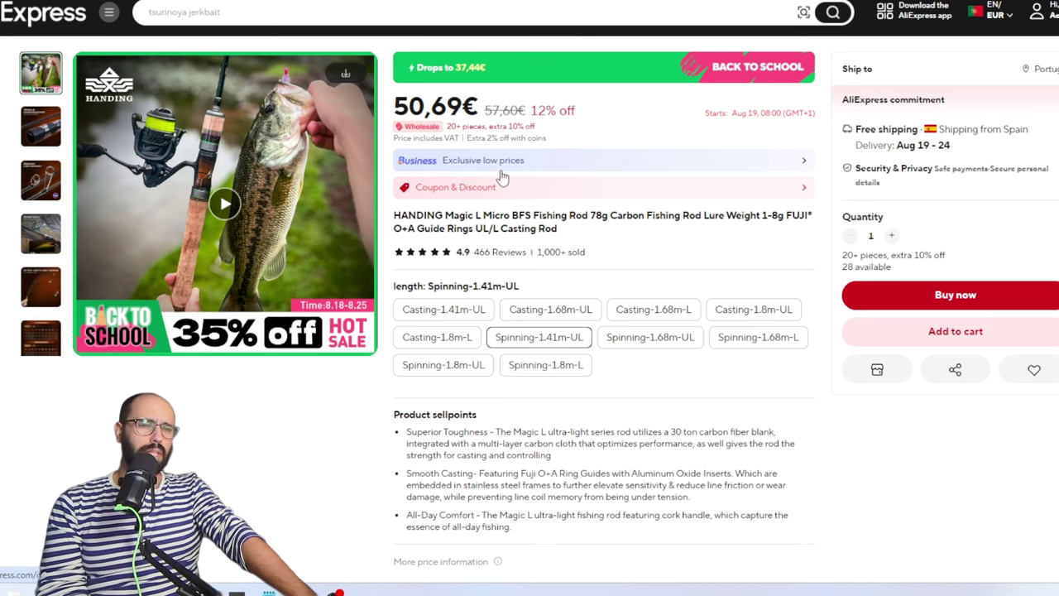
{"action": "scroll", "coordinate": [503, 174], "scroll_direction": "down", "scroll_amount": 5}
{"action": "scroll", "coordinate": [502, 174], "scroll_direction": "down", "scroll_amount": 2}
{"action": "scroll", "coordinate": [502, 173], "scroll_direction": "down", "scroll_amount": 3}
{"action": "scroll", "coordinate": [502, 173], "scroll_direction": "down", "scroll_amount": 2}
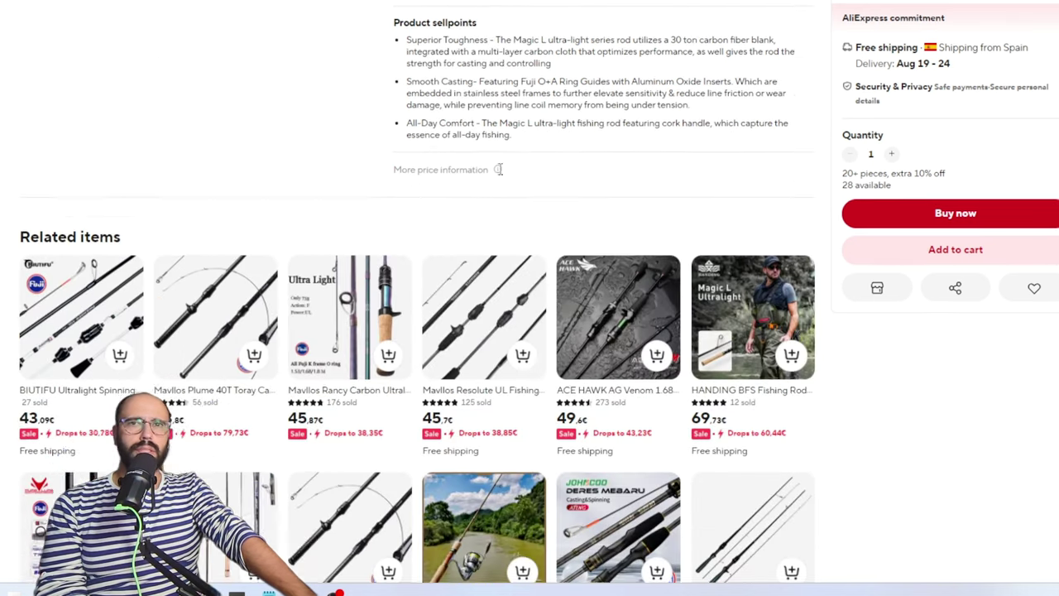
{"action": "scroll", "coordinate": [500, 170], "scroll_direction": "down", "scroll_amount": 3}
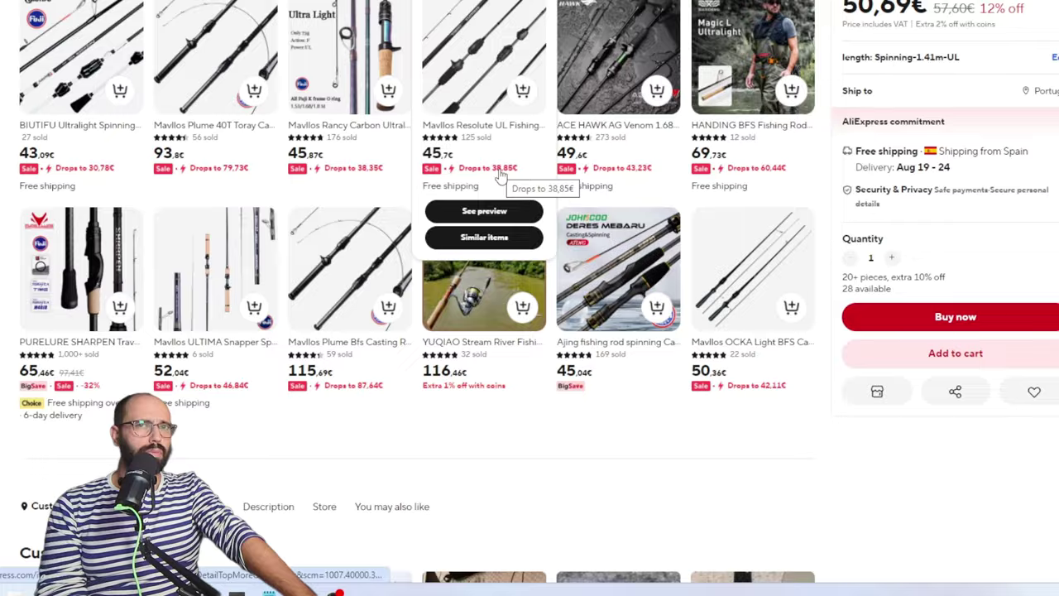
{"action": "scroll", "coordinate": [500, 172], "scroll_direction": "up", "scroll_amount": 5}
{"action": "scroll", "coordinate": [500, 172], "scroll_direction": "up", "scroll_amount": 5}
{"action": "scroll", "coordinate": [499, 173], "scroll_direction": "up", "scroll_amount": 2}
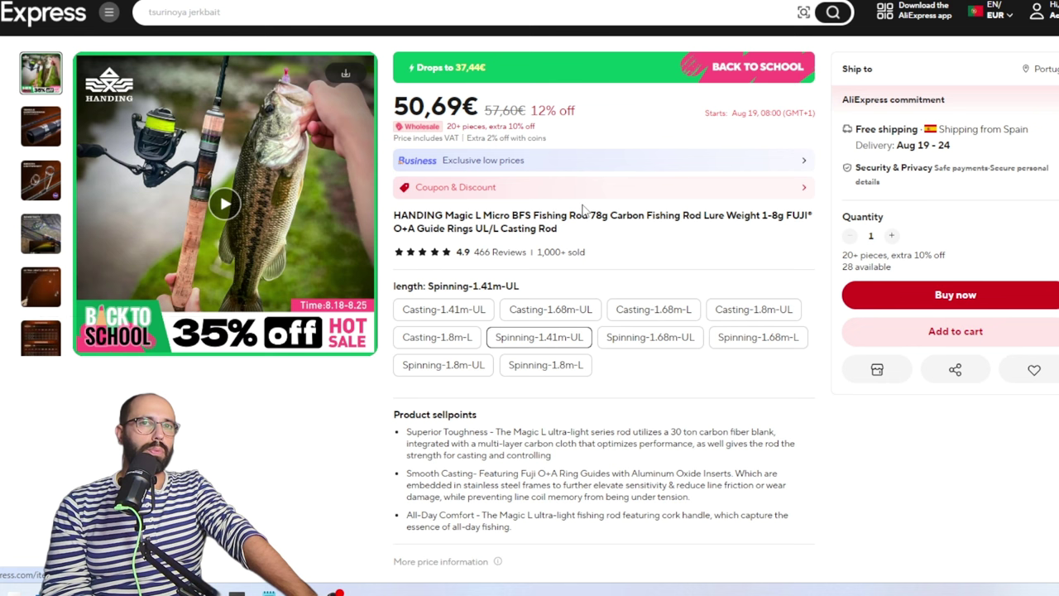
- Try the Casting-1.68m-UL and 1.41m-UL lengths, then set shipping to Portugal via a 'po' search
{"action": "left_click", "coordinate": [551, 309]}
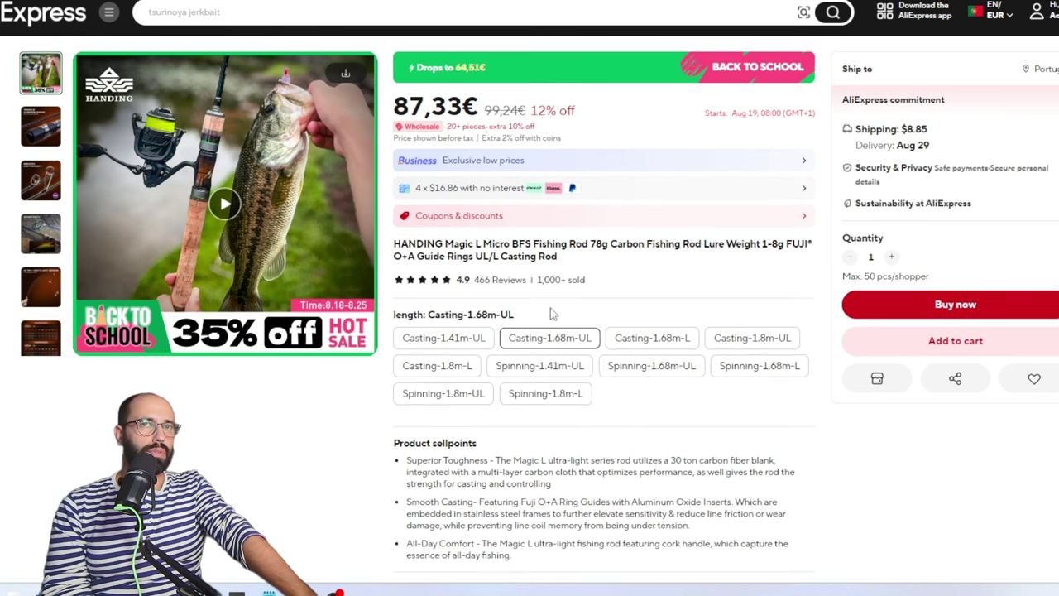
{"action": "left_click", "coordinate": [443, 338]}
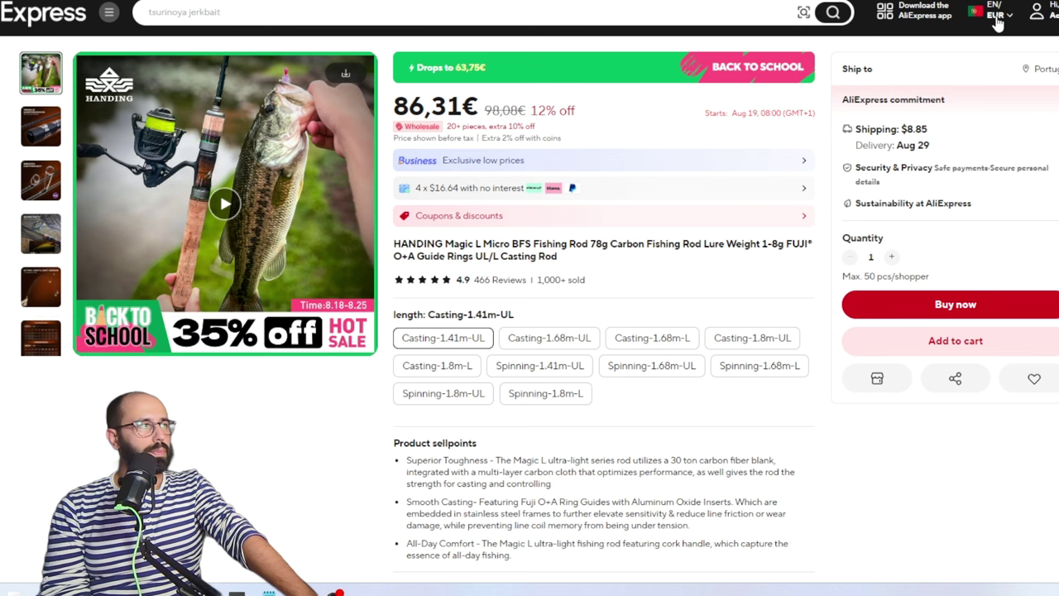
{"action": "left_click", "coordinate": [993, 12]}
{"action": "left_click", "coordinate": [947, 87]}
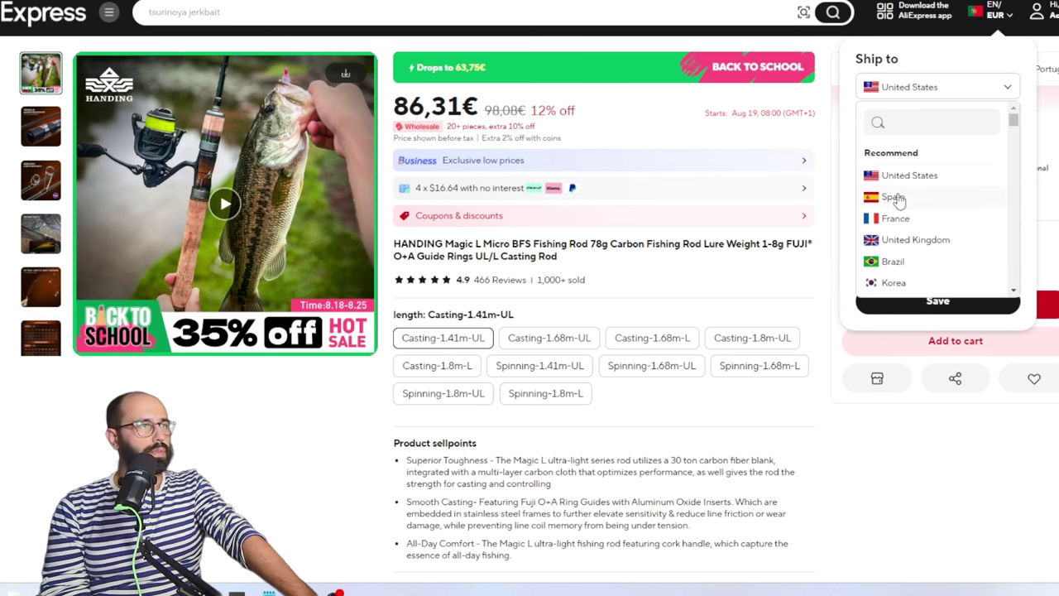
{"action": "left_click", "coordinate": [904, 120]}
{"action": "type", "text": "po"}
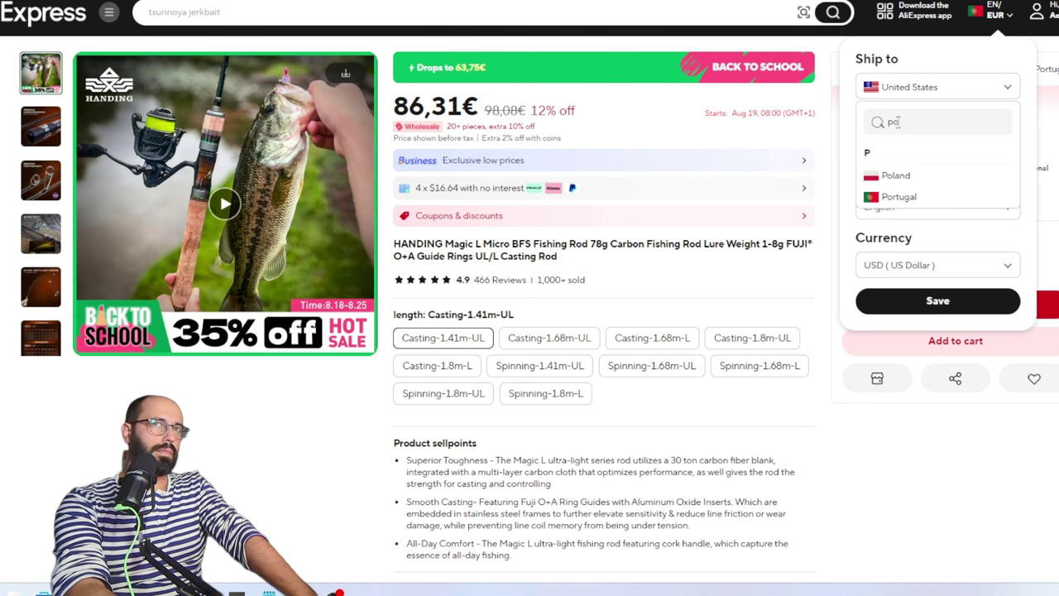
{"action": "left_click", "coordinate": [898, 196]}
{"action": "left_click", "coordinate": [917, 240]}
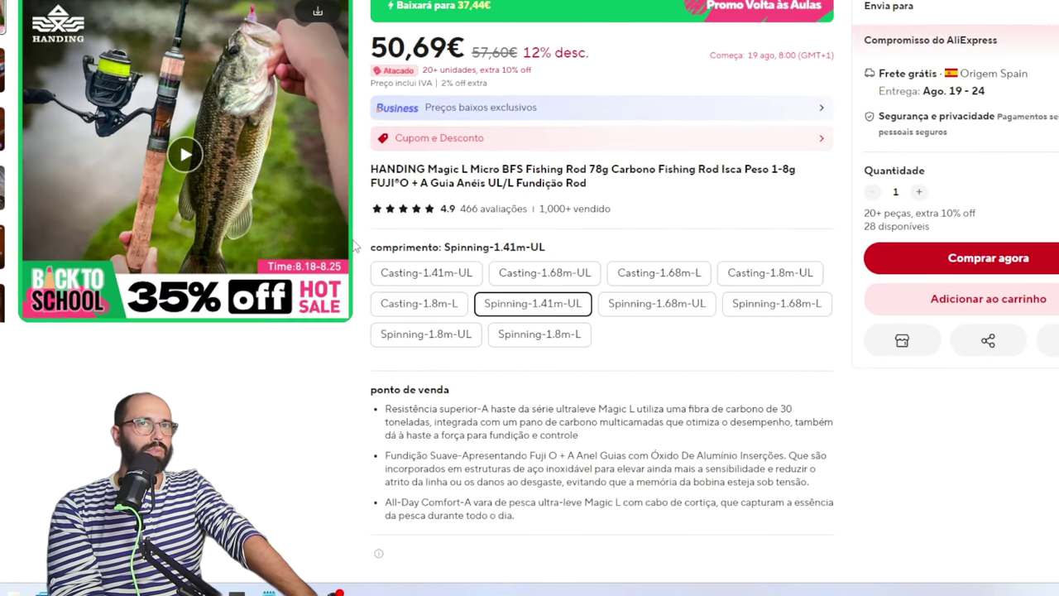
{"action": "scroll", "coordinate": [513, 281], "scroll_direction": "up", "scroll_amount": 2}
- Compare the Casting-1.68m-UL price, settle on Casting-1.41m-UL, and show its coupon discounts
{"action": "left_click", "coordinate": [426, 351]}
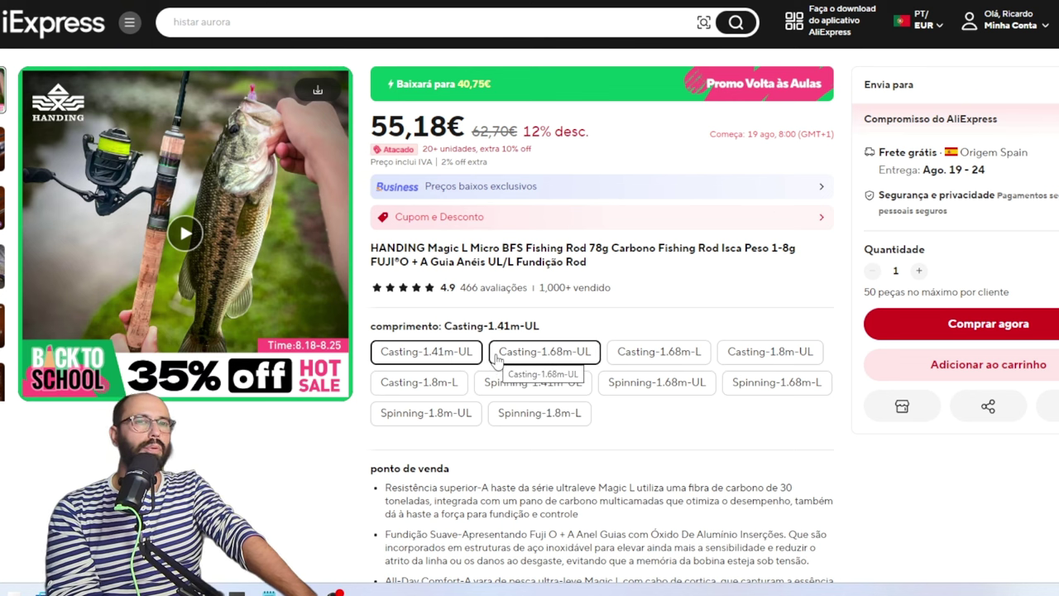
{"action": "left_click", "coordinate": [521, 356]}
{"action": "left_click", "coordinate": [447, 356]}
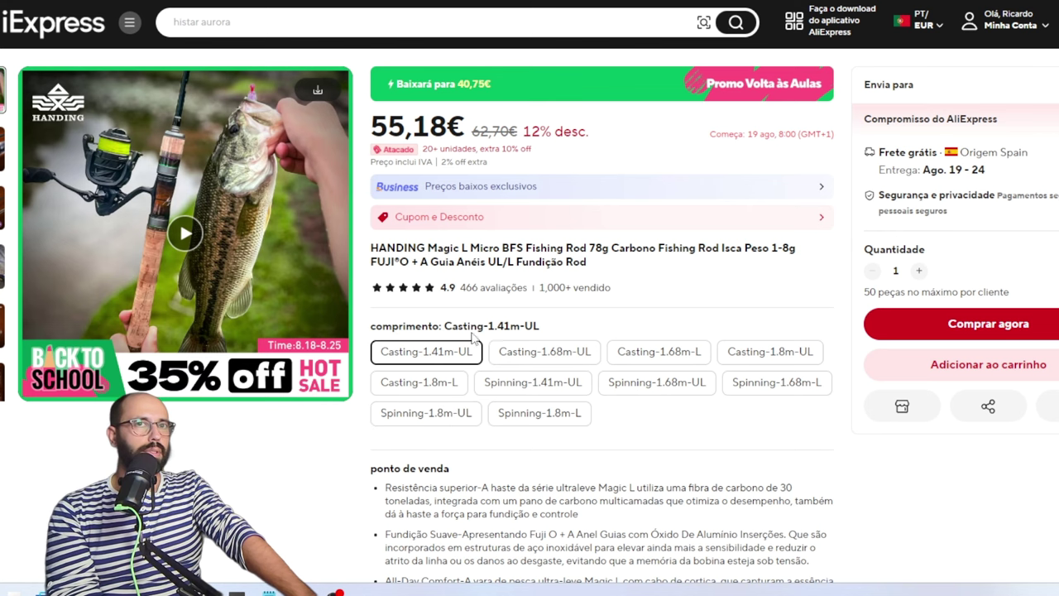
{"action": "left_click", "coordinate": [469, 217]}
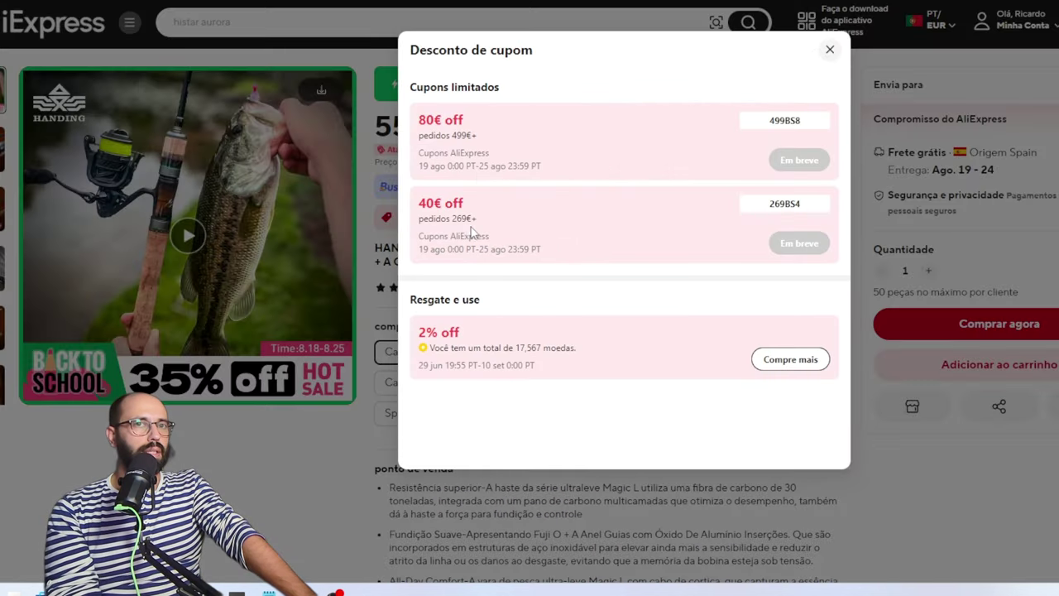
- Close the rod's coupon dialog and Ctrl+Tab over to the Histar Aurora AIR reel page
{"action": "left_click", "coordinate": [834, 51]}
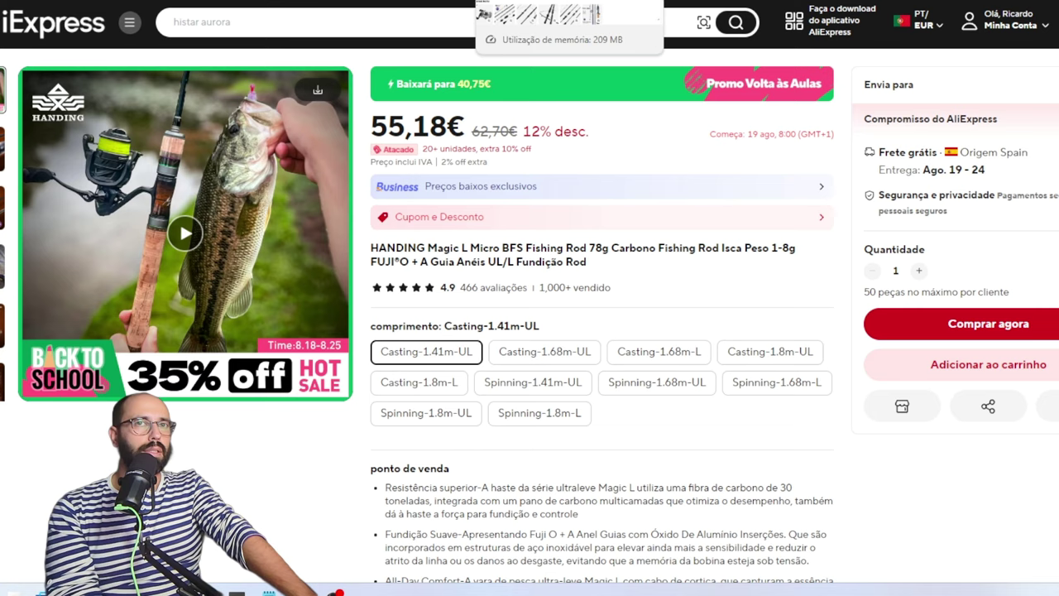
{"action": "key", "text": "ctrl+Tab"}
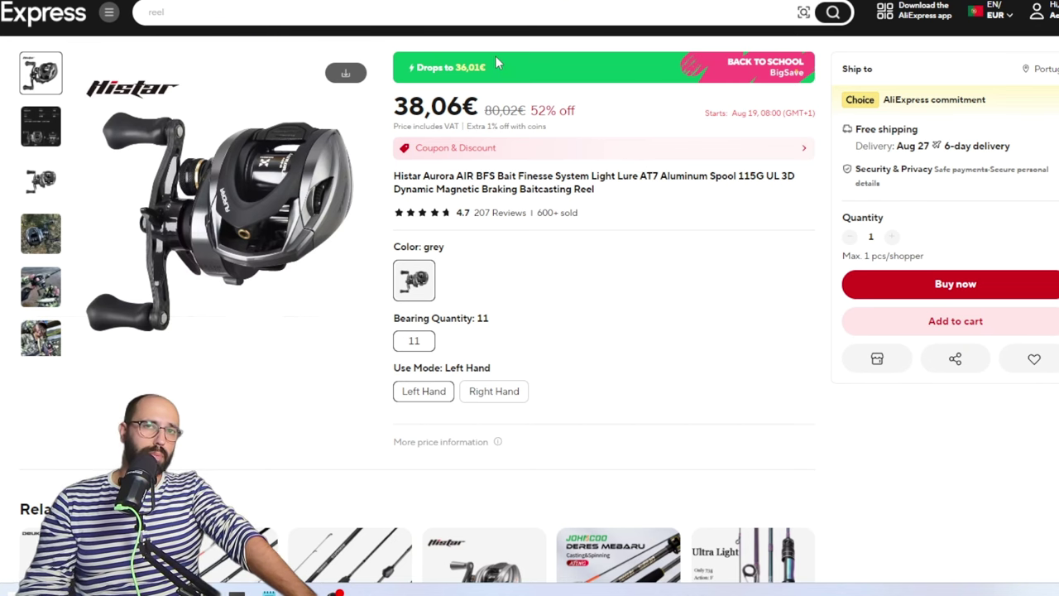
- View and dismiss the Aurora AIR reel's coupons, then switch to the HISTAR Giu 99g reel
{"action": "left_click", "coordinate": [507, 149]}
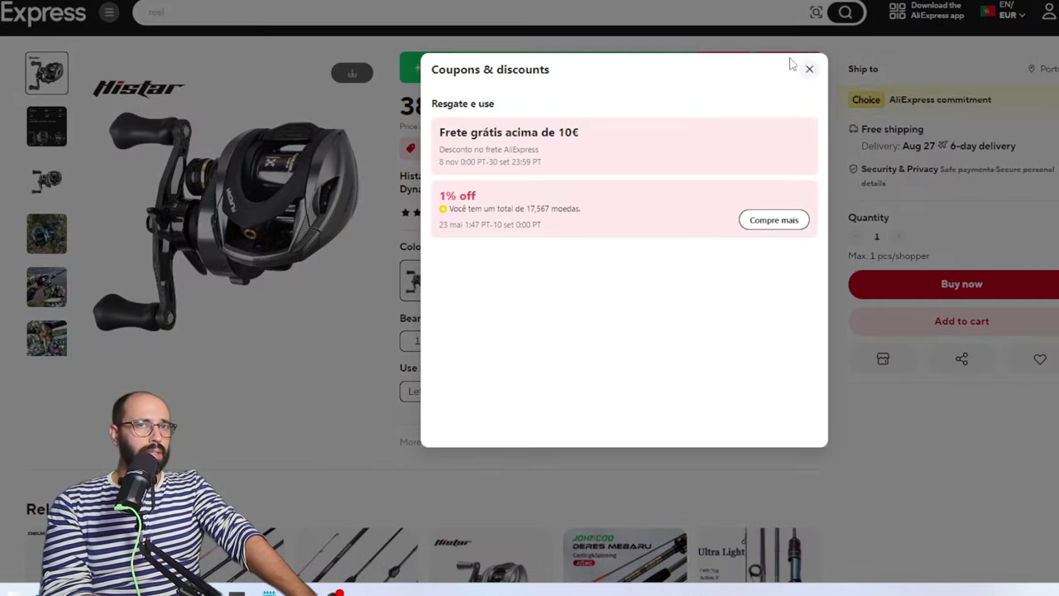
{"action": "left_click", "coordinate": [810, 69]}
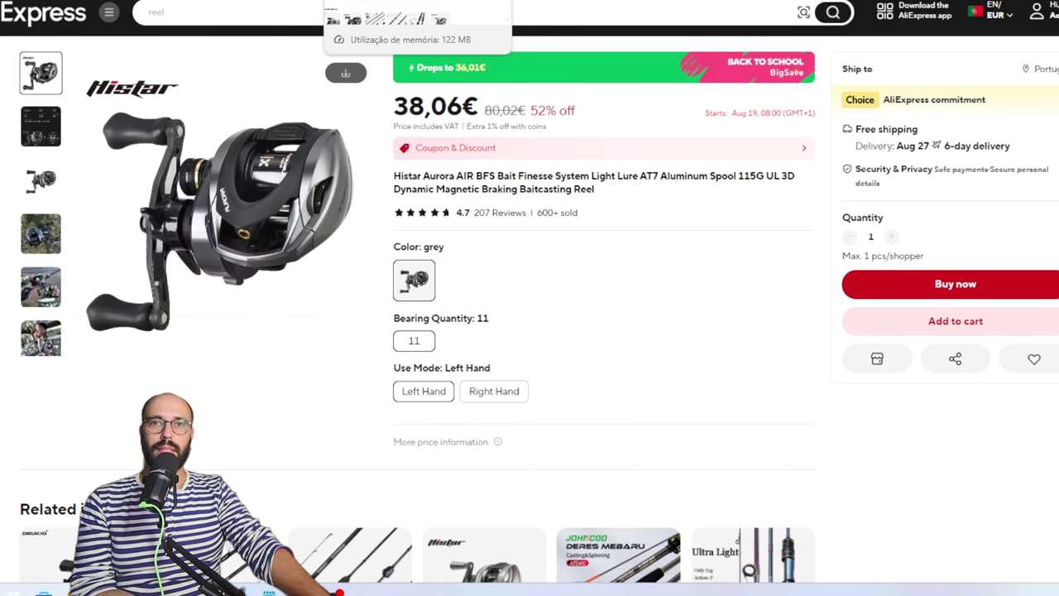
{"action": "left_click", "coordinate": [418, 6]}
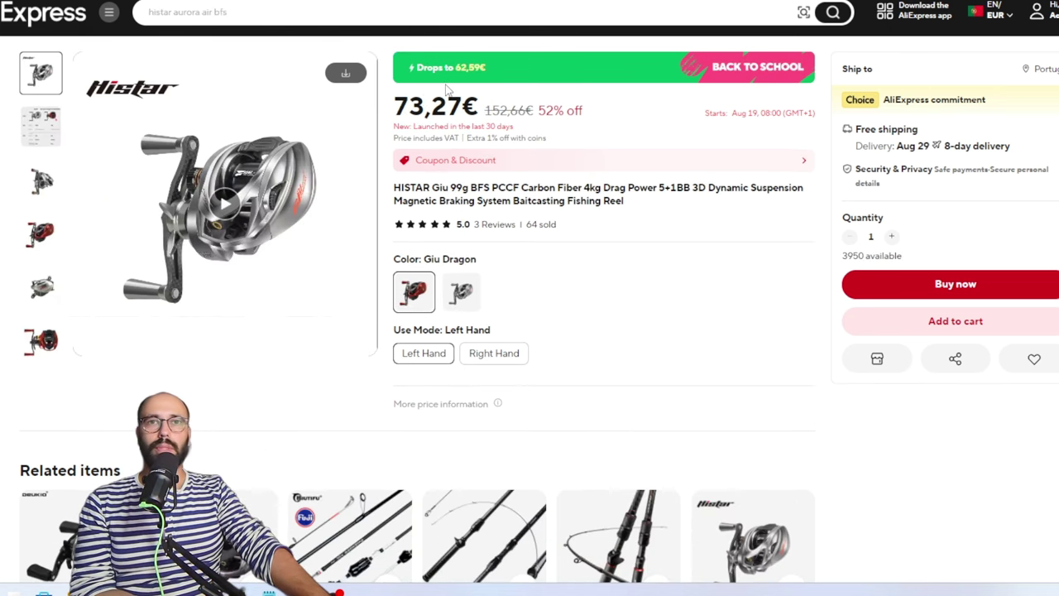
- Highlight the Giu 99g reel's 62,59€ drop price and check its second colour variant
{"action": "left_click_drag", "start_coordinate": [447, 67], "coordinate": [497, 73]}
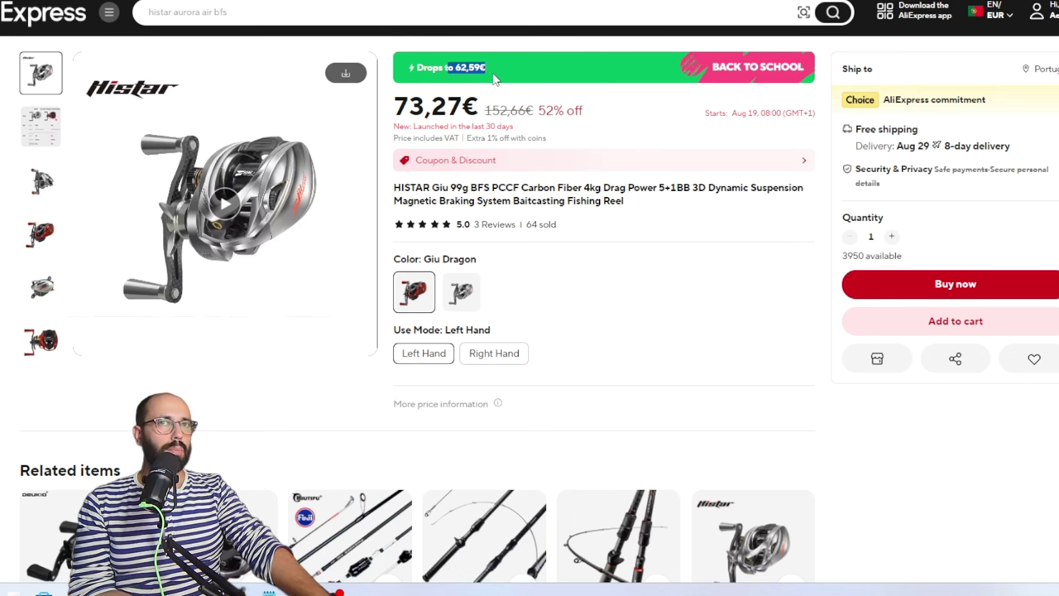
{"action": "left_click", "coordinate": [459, 293]}
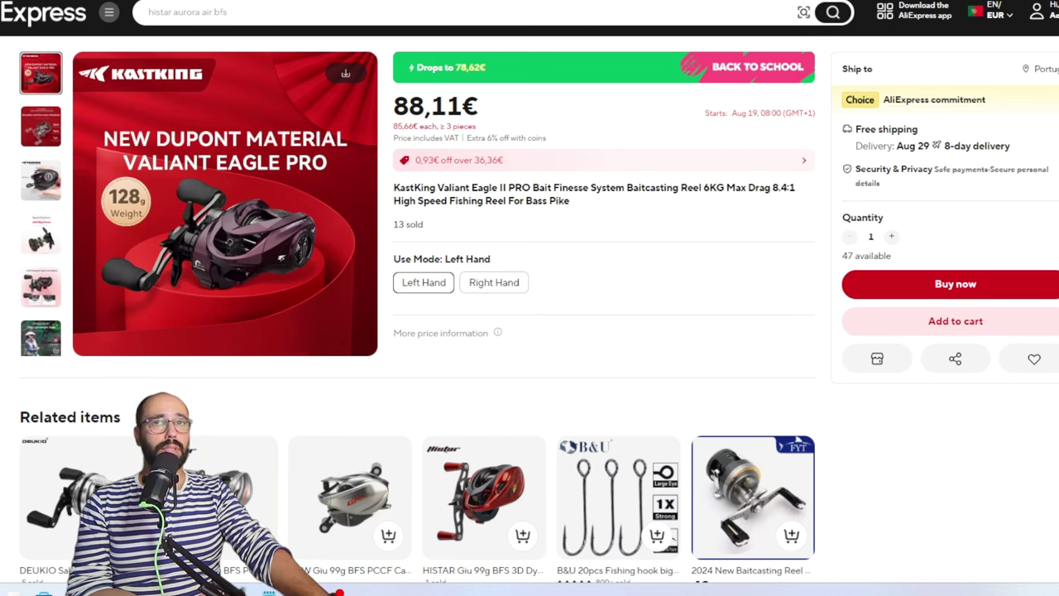
- Go back to the search results and open the PURELURE 119g BFS reel listing
{"action": "key", "text": "alt+Left"}
{"action": "scroll", "coordinate": [273, 149], "scroll_direction": "up", "scroll_amount": 5}
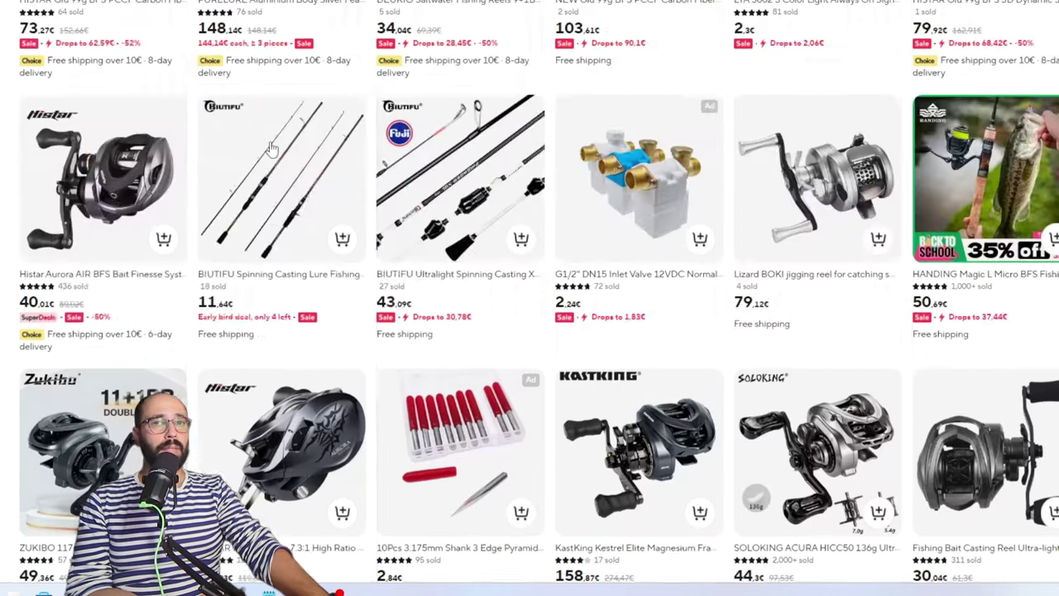
{"action": "left_click", "coordinate": [273, 149]}
{"action": "scroll", "coordinate": [264, 133], "scroll_direction": "up", "scroll_amount": 5}
{"action": "scroll", "coordinate": [264, 133], "scroll_direction": "up", "scroll_amount": 5}
{"action": "scroll", "coordinate": [731, 108], "scroll_direction": "up", "scroll_amount": 5}
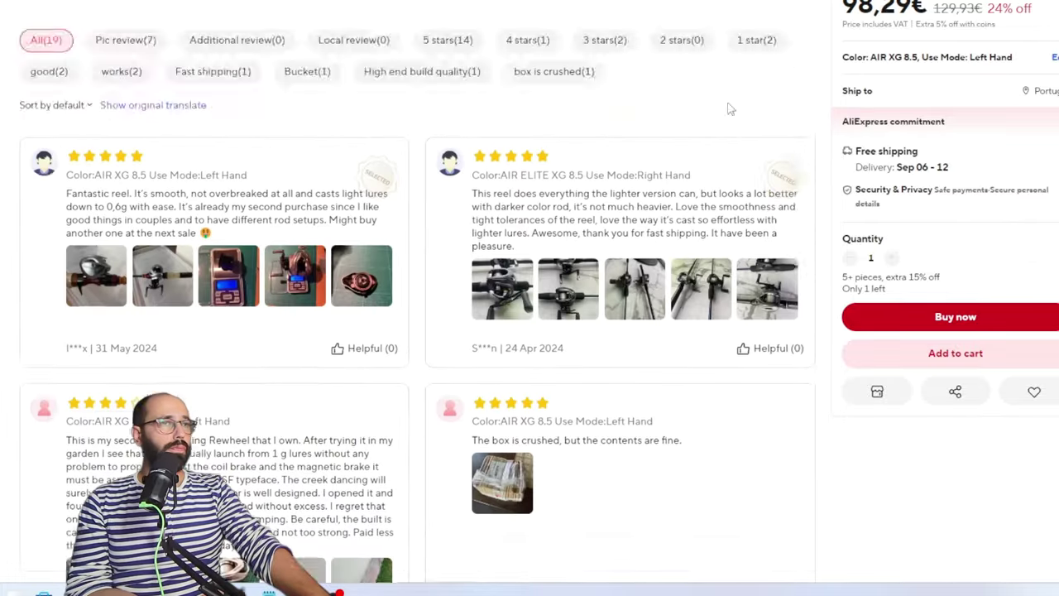
{"action": "scroll", "coordinate": [731, 109], "scroll_direction": "up", "scroll_amount": 6}
{"action": "scroll", "coordinate": [595, 142], "scroll_direction": "up", "scroll_amount": 6}
{"action": "scroll", "coordinate": [595, 142], "scroll_direction": "up", "scroll_amount": 4}
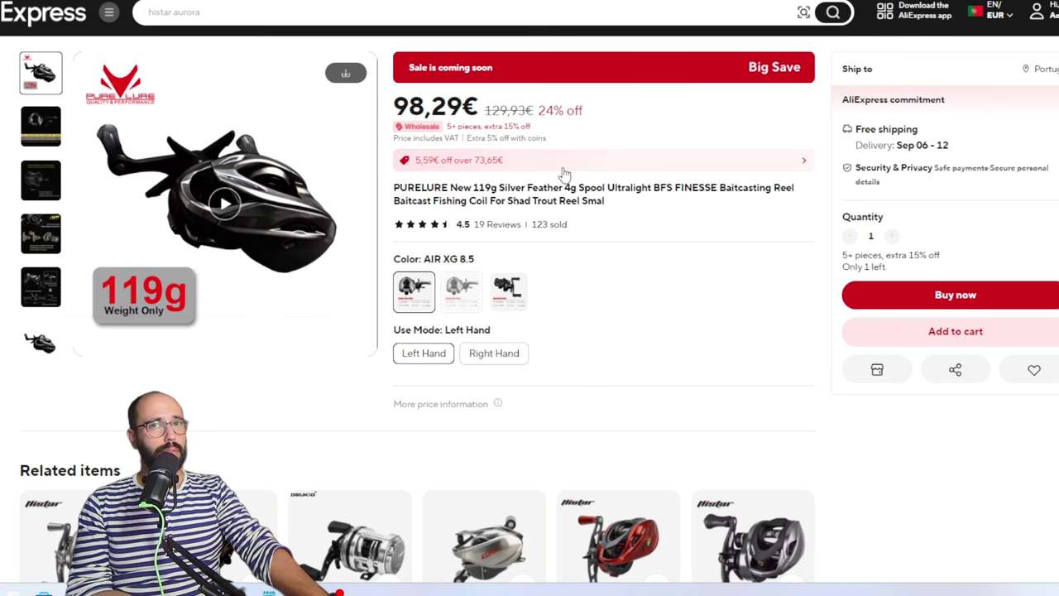
- Open the PURELURE reel's coupons, select the 5,59€ store coupon code, then close the panel
{"action": "left_click", "coordinate": [565, 165]}
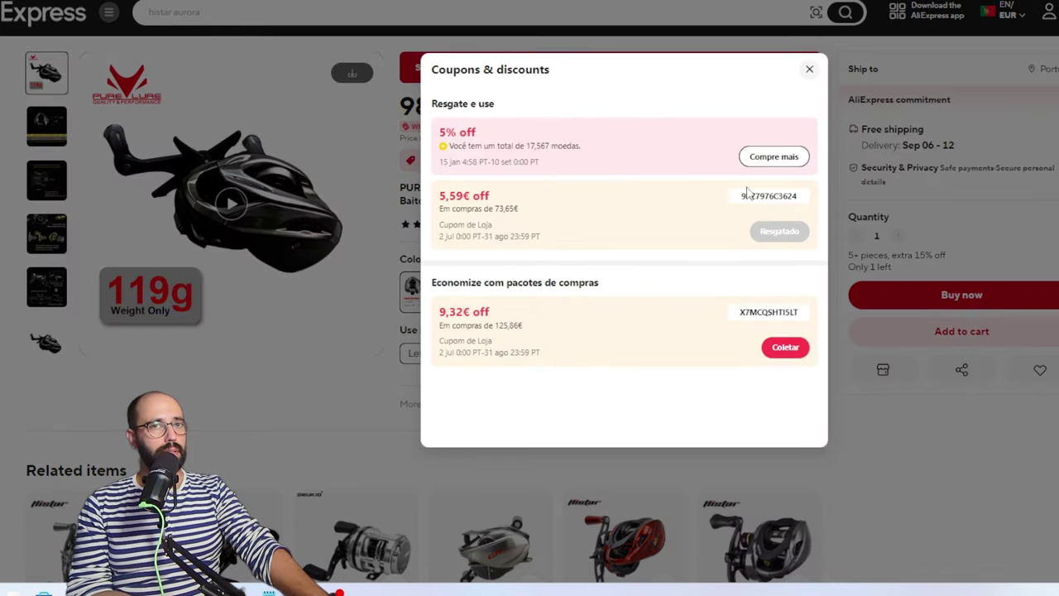
{"action": "left_click_drag", "start_coordinate": [741, 196], "coordinate": [791, 199]}
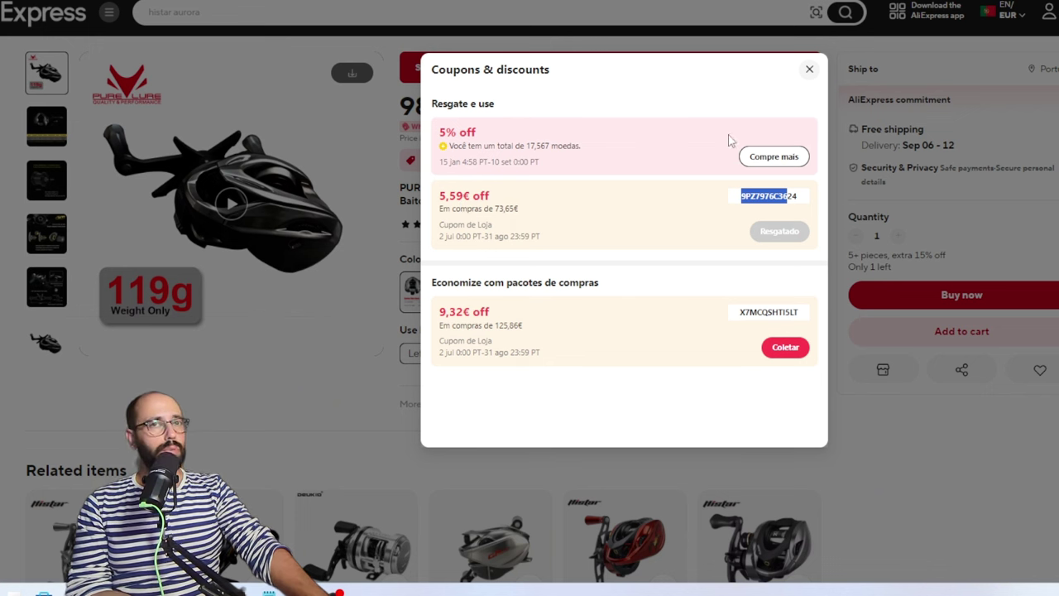
{"action": "left_click", "coordinate": [810, 68]}
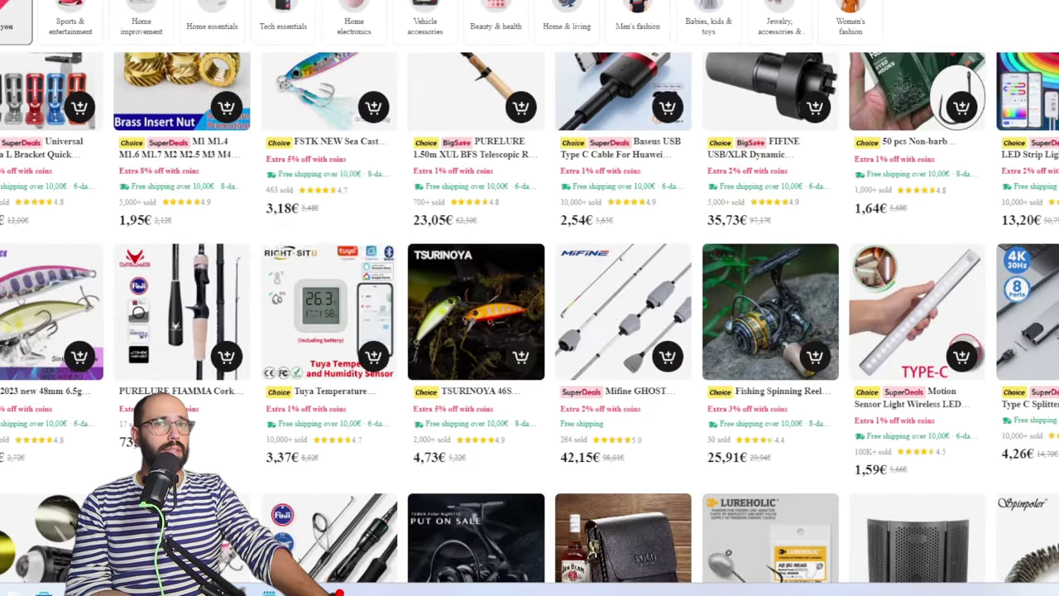
{"action": "scroll", "coordinate": [302, 100], "scroll_direction": "down", "scroll_amount": 8}
{"action": "scroll", "coordinate": [478, 169], "scroll_direction": "down", "scroll_amount": 5}
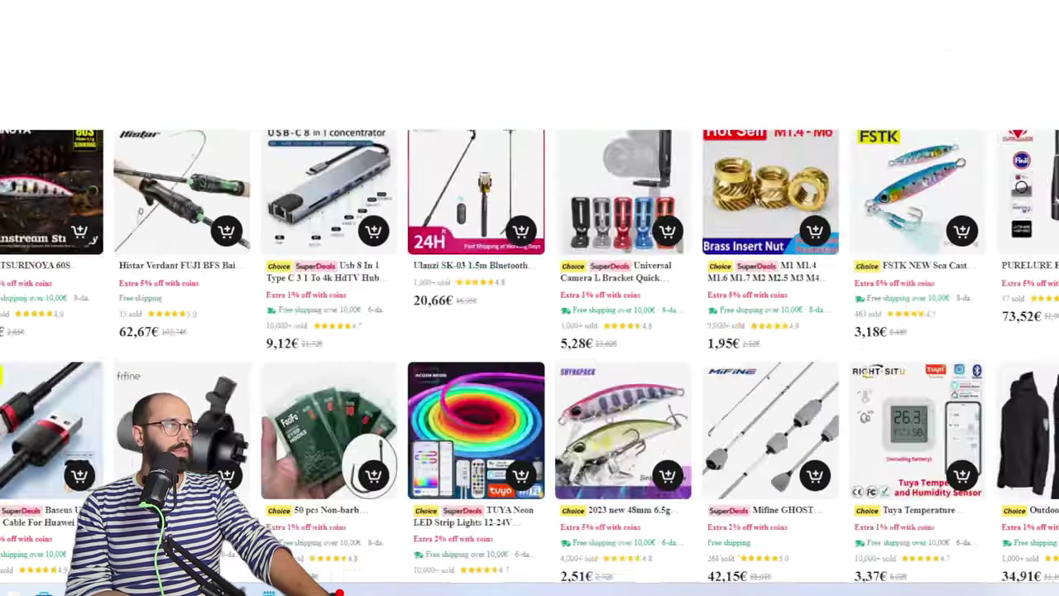
- Jump to the home page's top coupon banner, then return to the PURELURE reel page
{"action": "key", "text": "Home"}
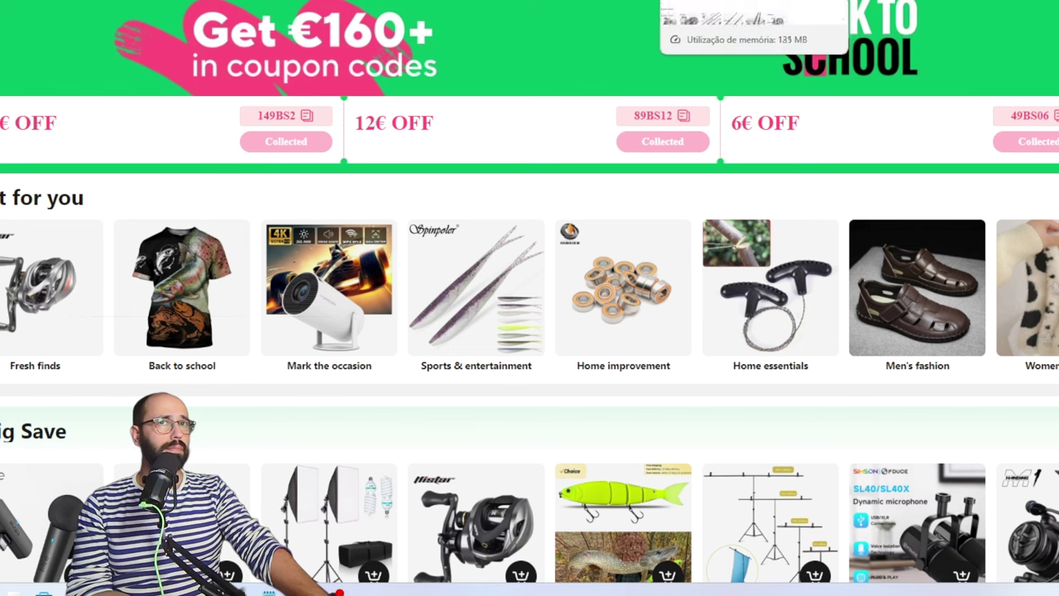
{"action": "left_click", "coordinate": [348, 10]}
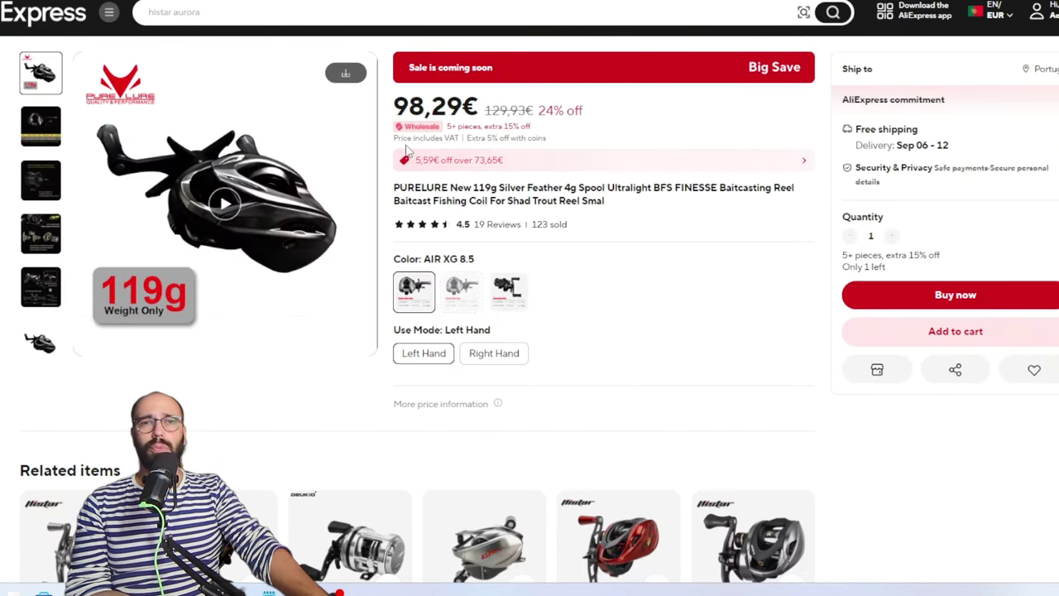
- Reopen the PURELURE reel's coupons, showing the 5,59€ code redeemed, and close them
{"action": "left_click", "coordinate": [486, 161]}
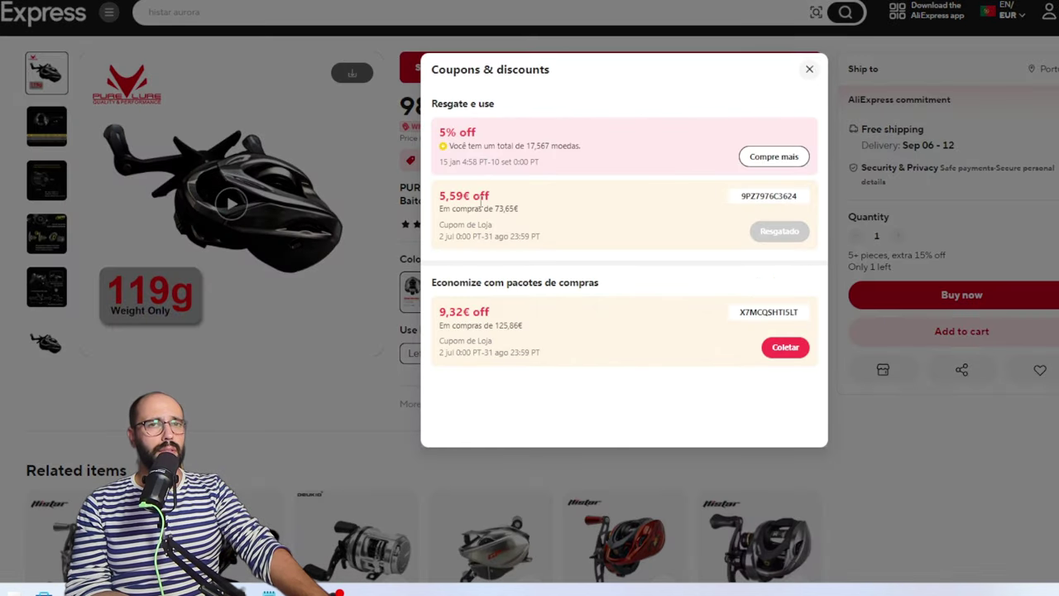
{"action": "left_click", "coordinate": [811, 71]}
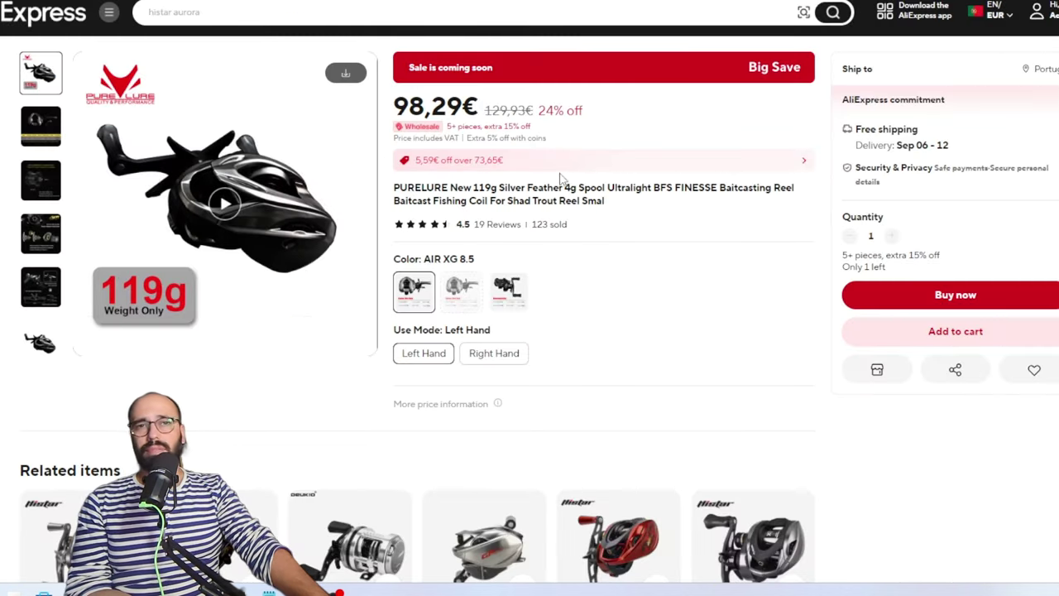